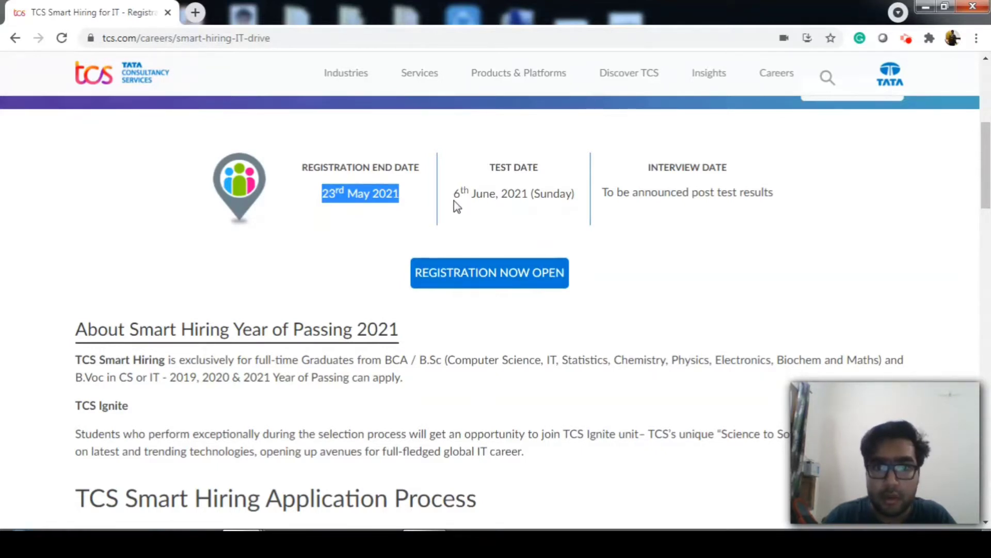
drag(458, 194, 565, 194)
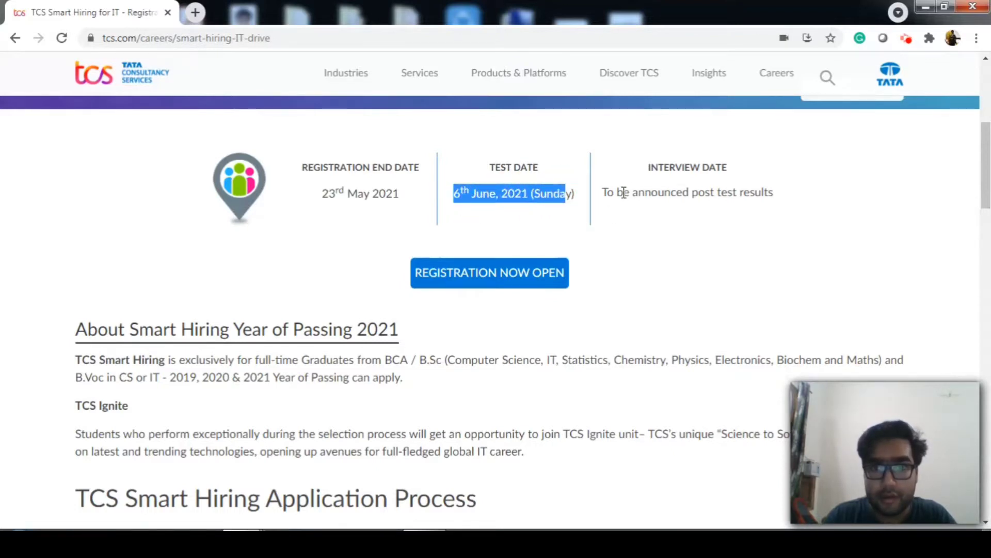
scroll(694, 238, down, 4)
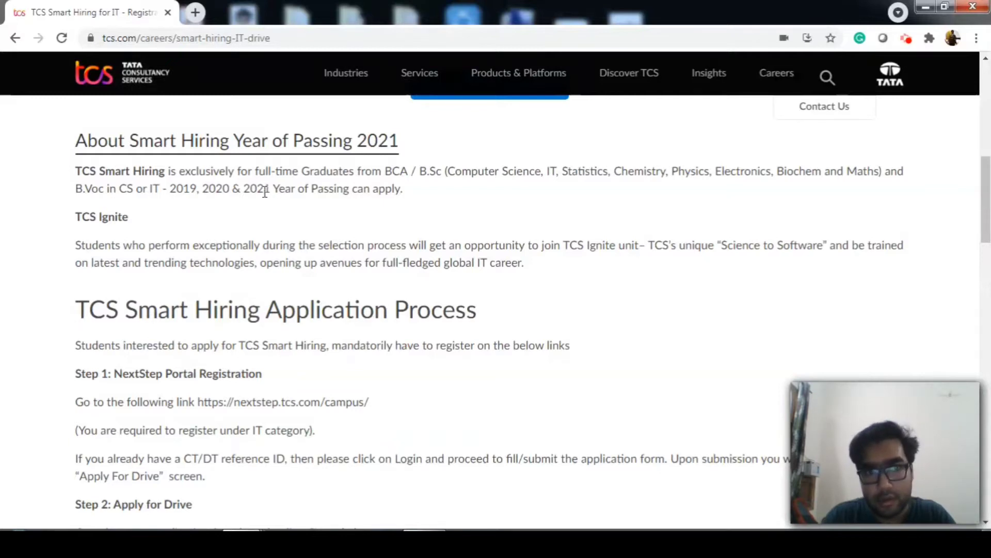
drag(170, 190, 270, 191)
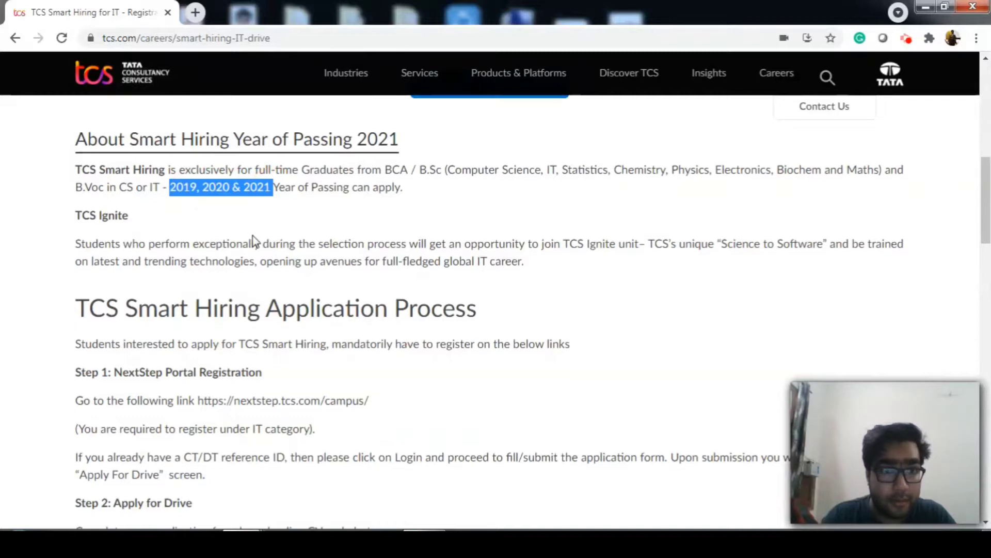
scroll(254, 235, down, 2)
scroll(254, 235, down, 2)
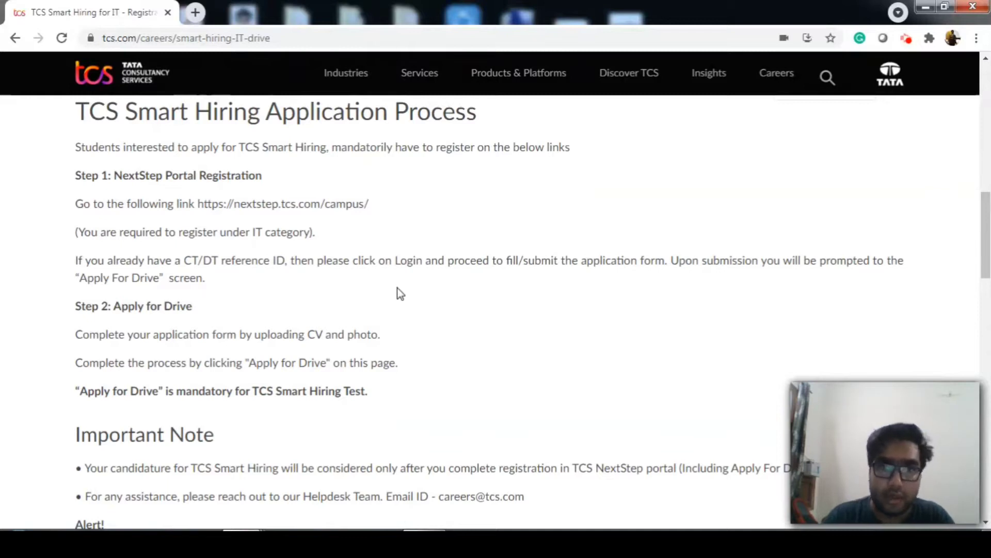
scroll(398, 293, up, 7)
drag(391, 221, 500, 316)
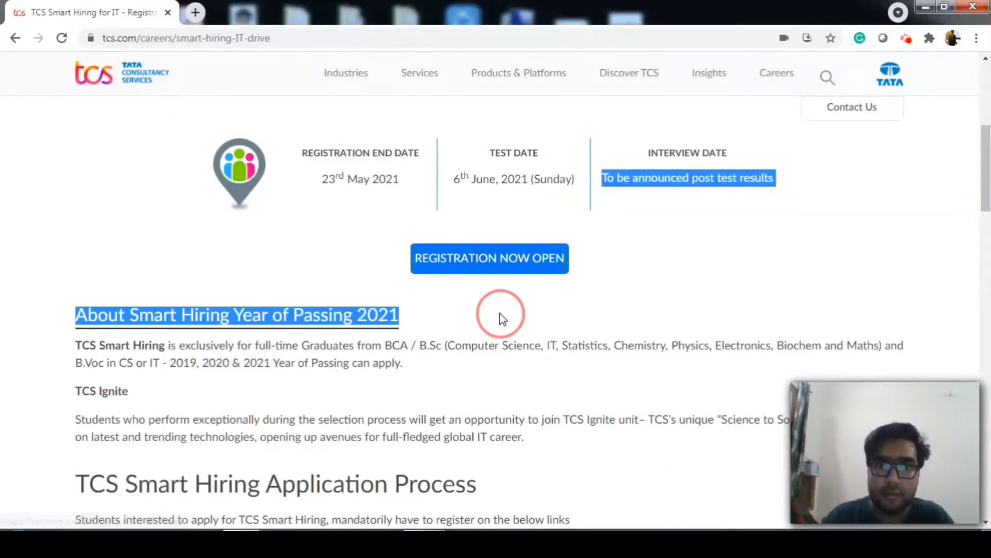
Review the application steps, highlighting Step 1 NextStep Portal Registration and Step 2 Apply for Drive
click(535, 302)
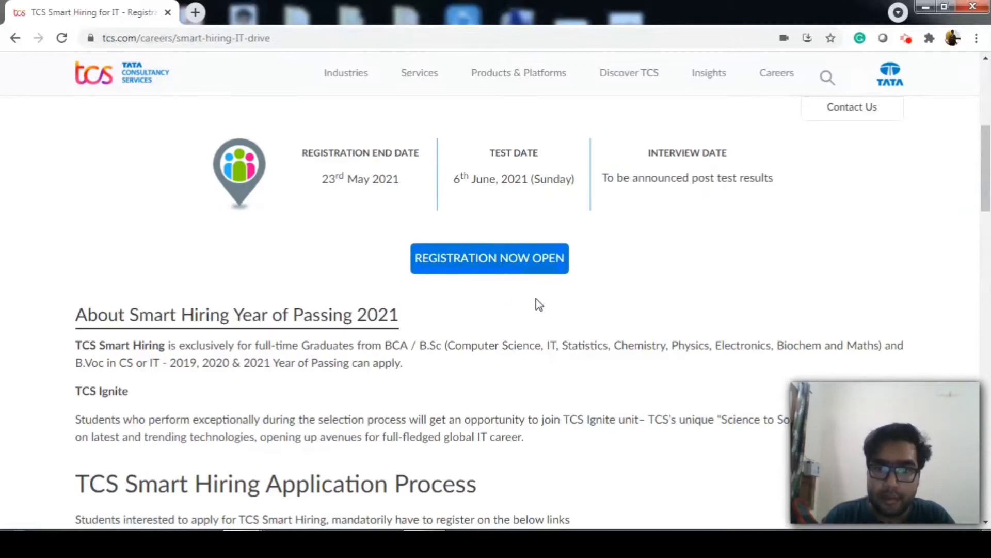
scroll(536, 299, down, 8)
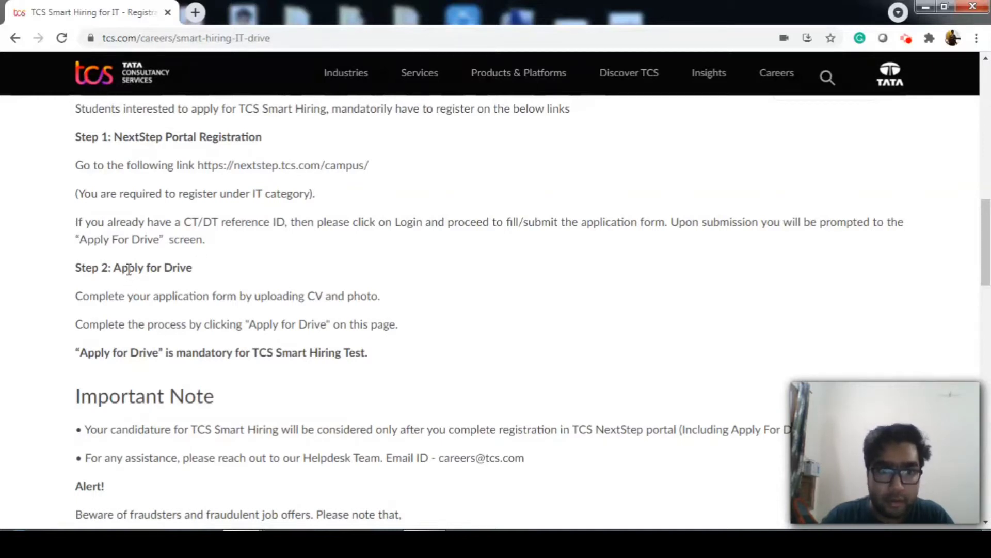
scroll(265, 285, down, 1)
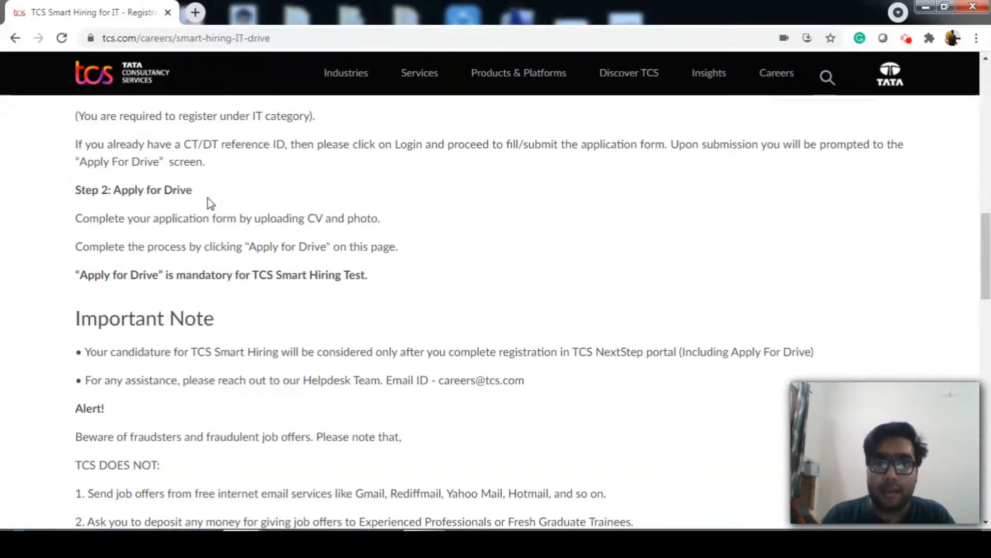
scroll(208, 203, up, 1)
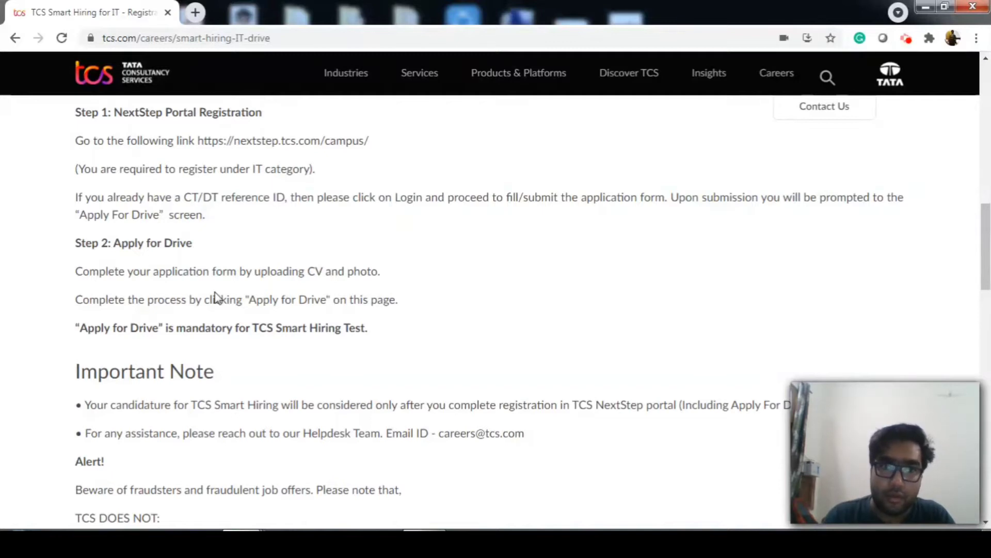
scroll(238, 308, up, 1)
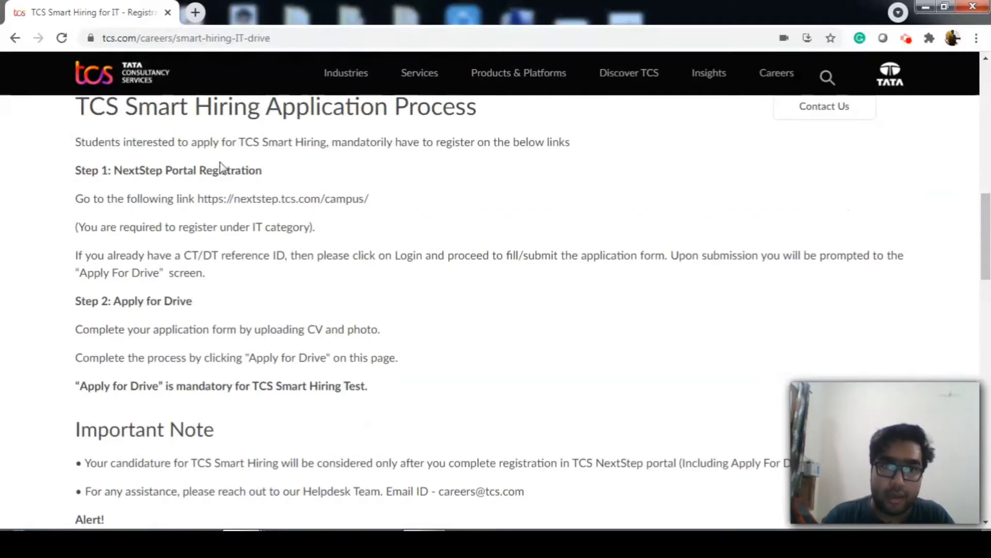
click(120, 172)
drag(120, 172, 261, 170)
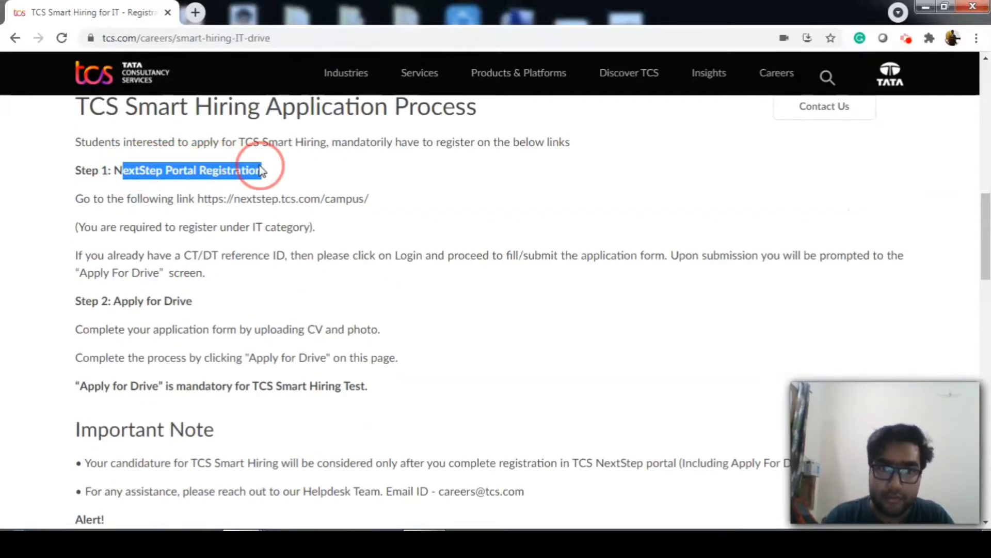
drag(77, 301, 196, 301)
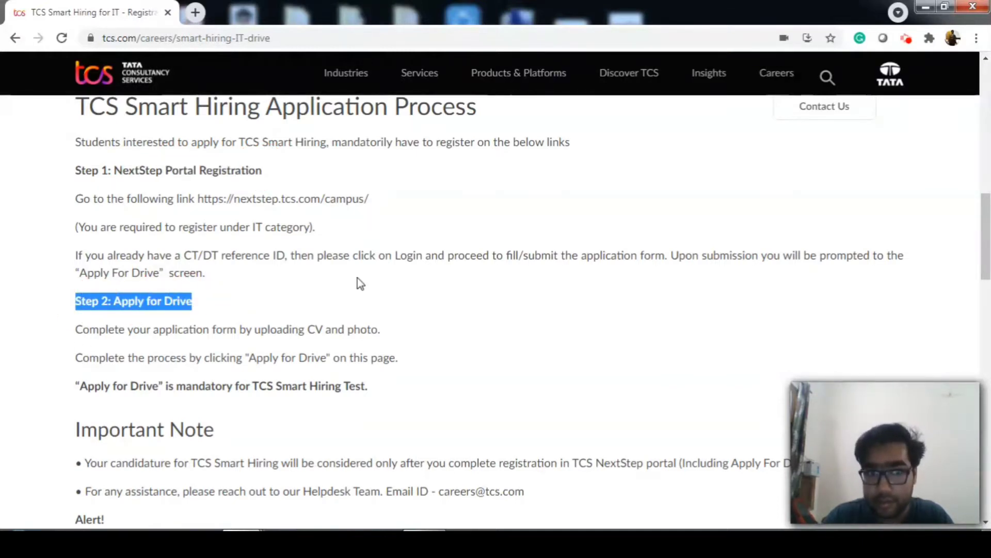
Open the TCS NextStep campus portal from the REGISTRATION NOW OPEN link
scroll(358, 277, down, 4)
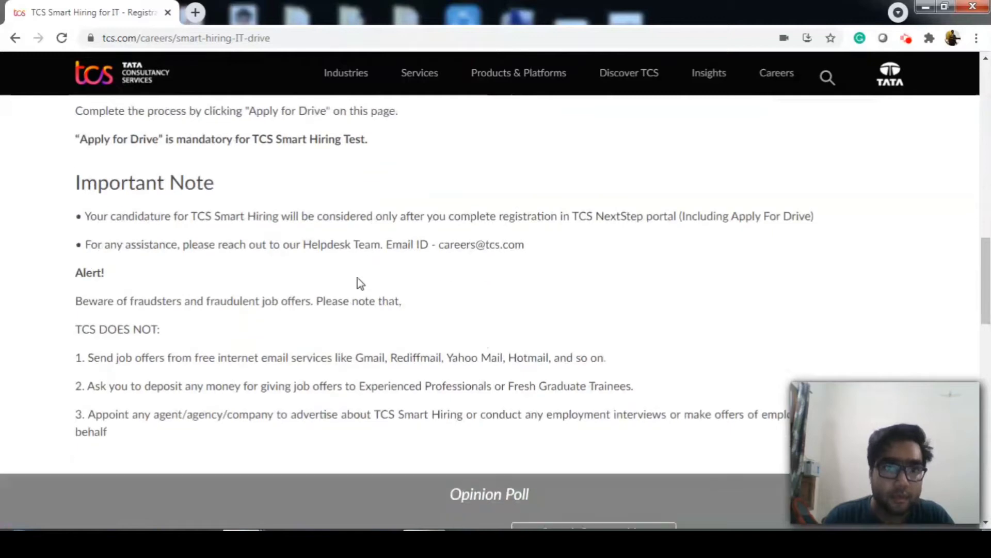
scroll(352, 373, up, 9)
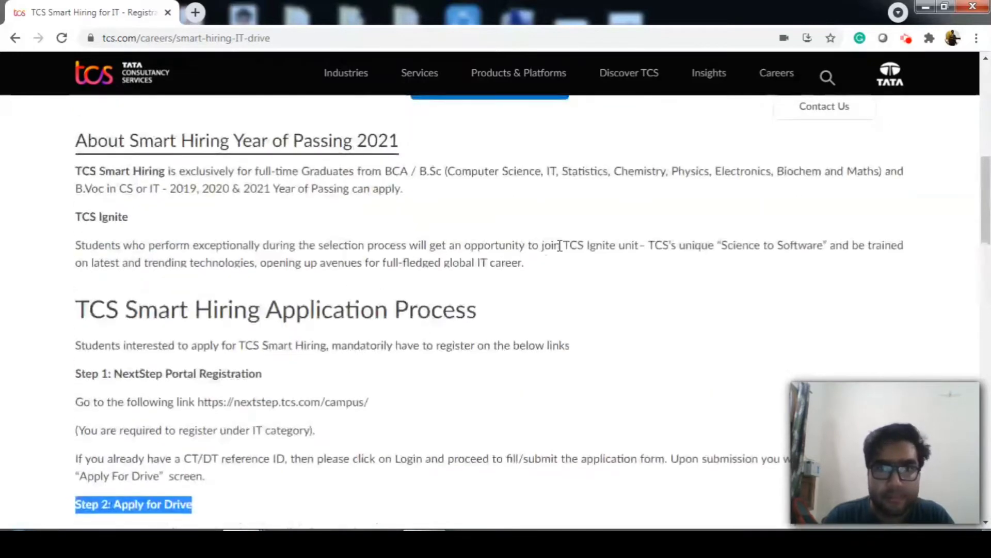
scroll(560, 245, up, 2)
click(519, 181)
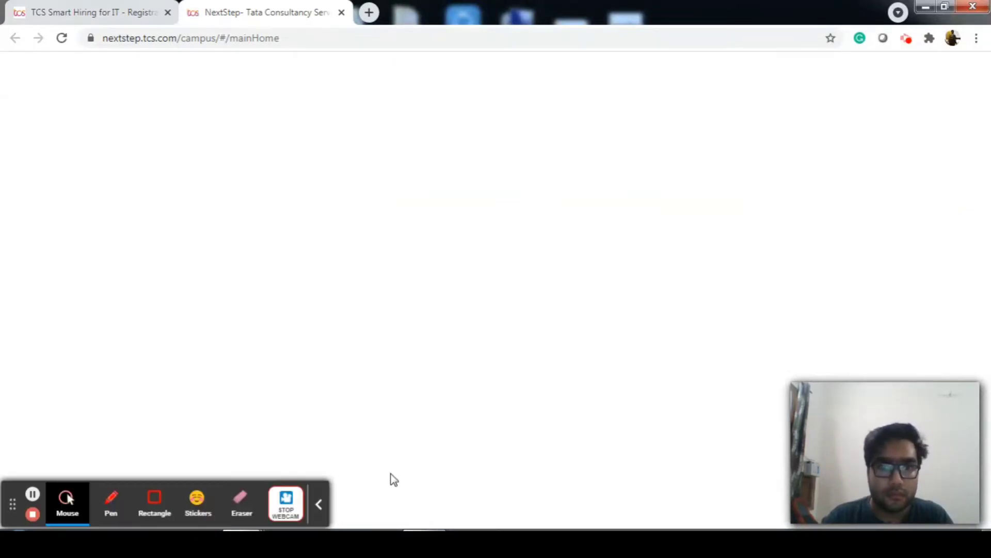
Read the Information Technology description, then pick the IT category to open the registration form
click(320, 501)
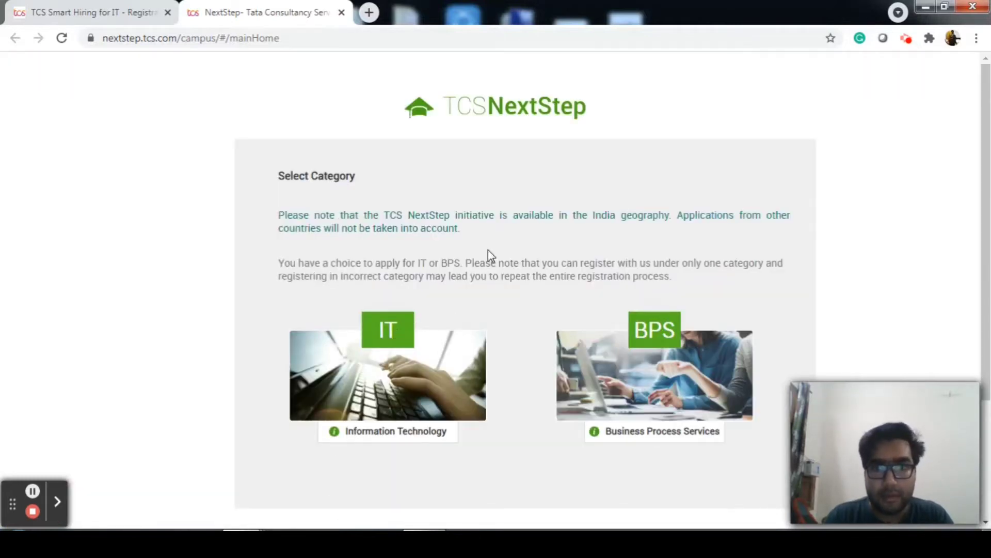
scroll(482, 248, down, 2)
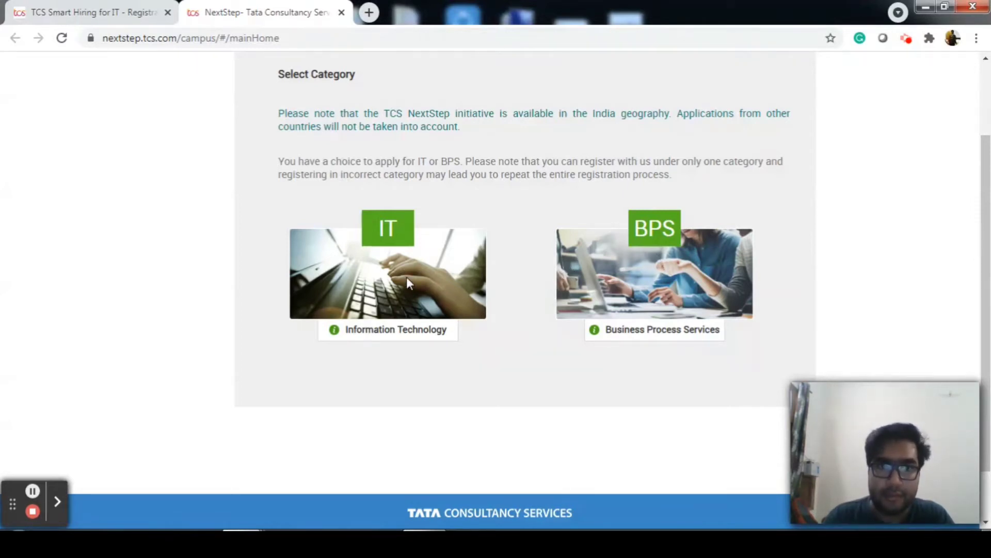
click(390, 334)
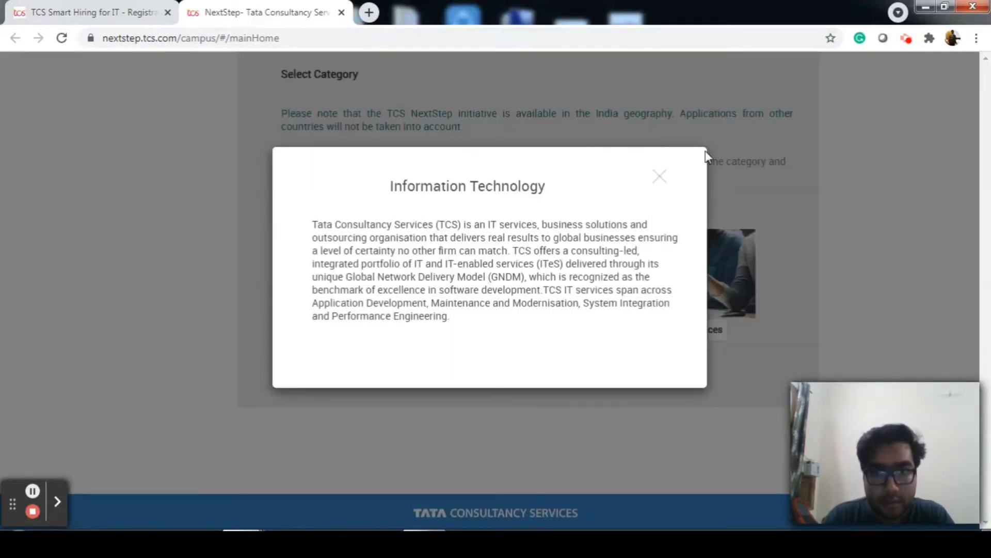
click(660, 177)
click(389, 228)
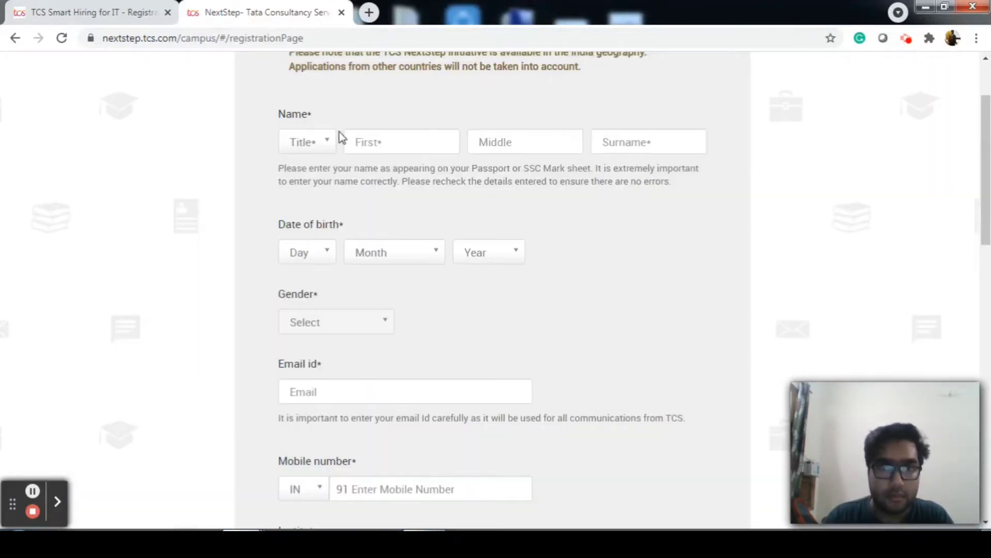
Set the title to Mr. and fill in the candidate's first name and surname
click(327, 144)
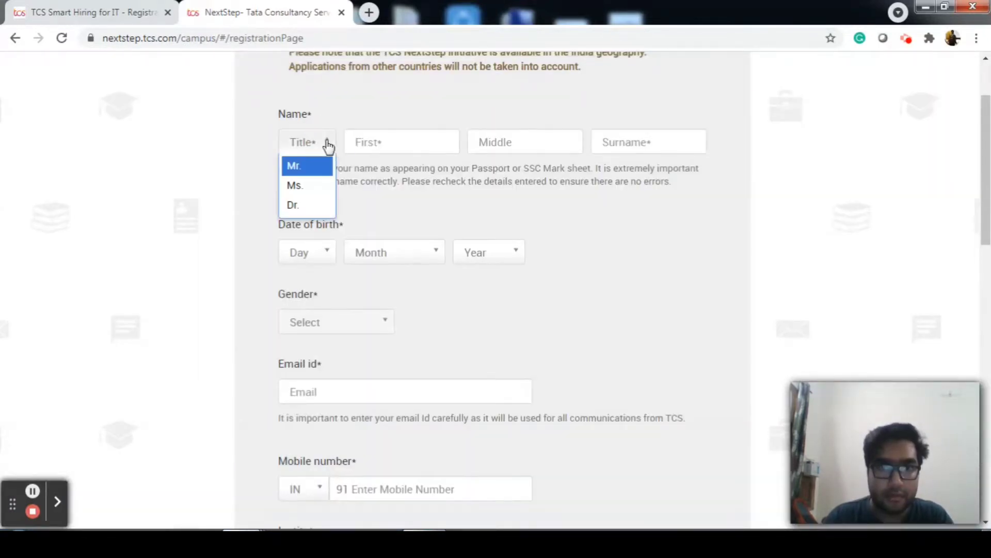
click(310, 168)
scroll(416, 233, up, 2)
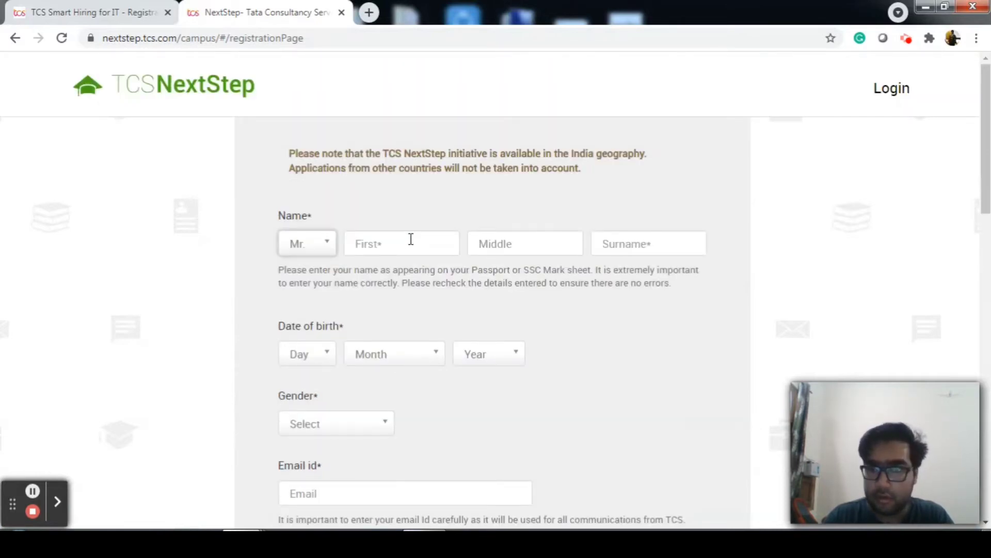
click(410, 239)
click(388, 273)
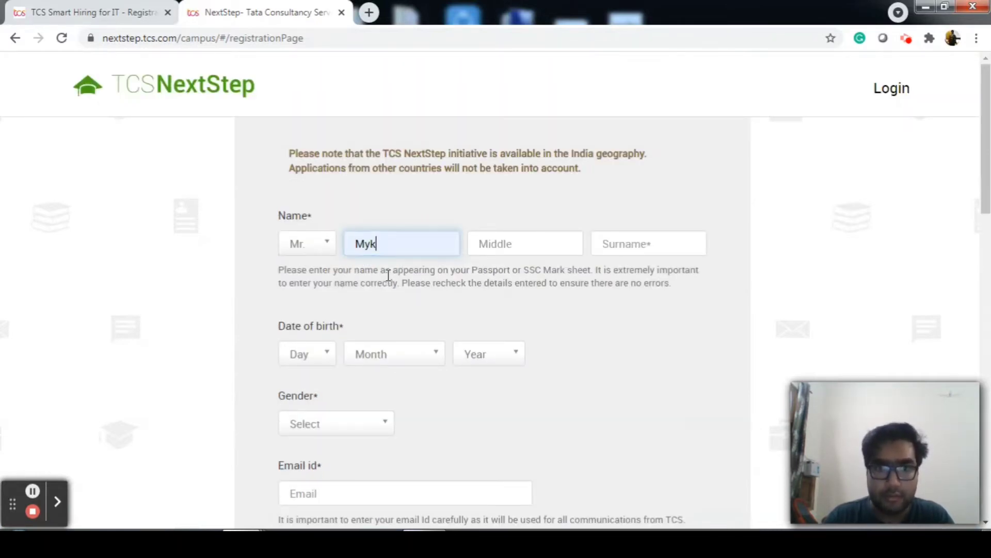
click(681, 242)
click(629, 279)
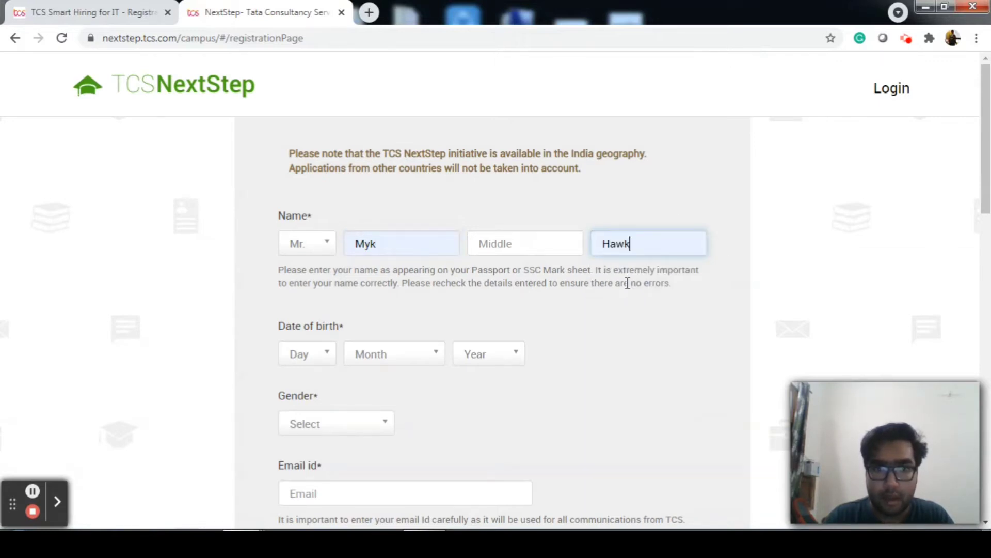
Set the birth date to 1 January 1999
click(316, 354)
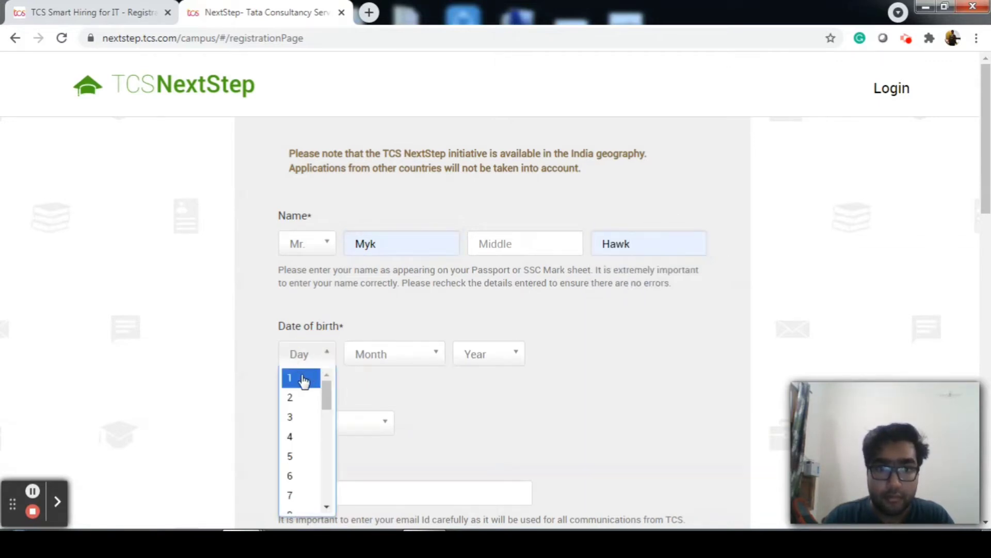
click(303, 378)
click(398, 357)
click(392, 377)
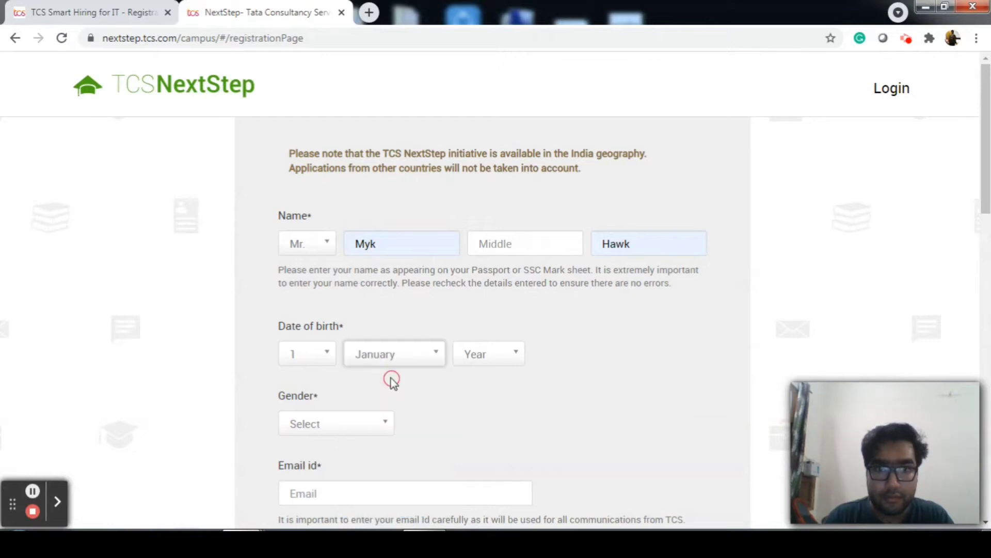
click(487, 362)
scroll(489, 410, down, 3)
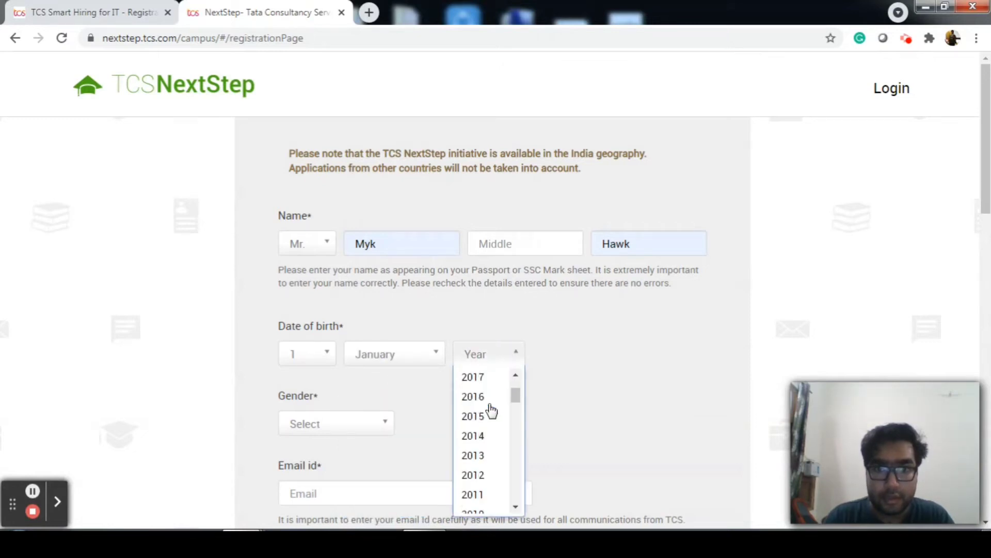
scroll(490, 411, down, 3)
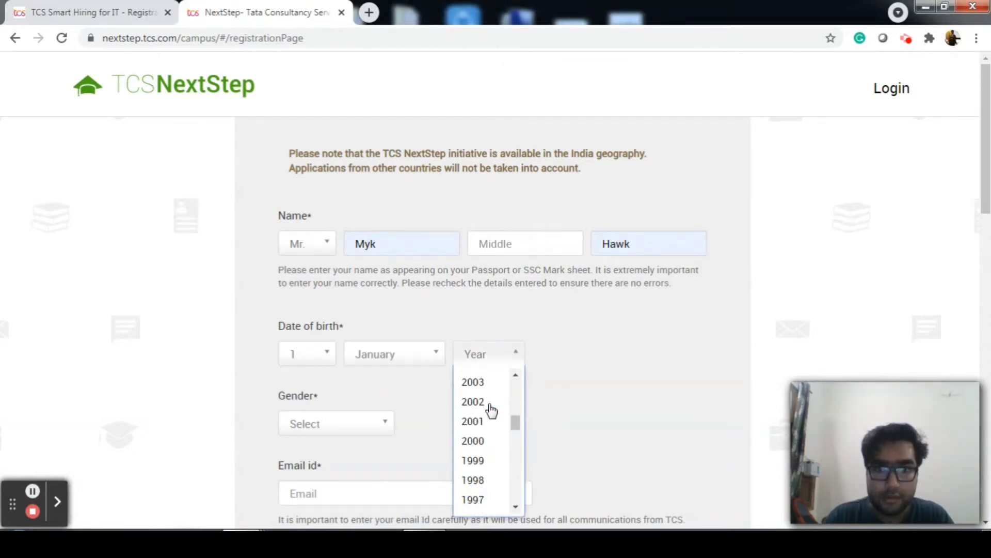
click(484, 461)
Set the gender to Male and move into the Email id field
scroll(475, 410, down, 3)
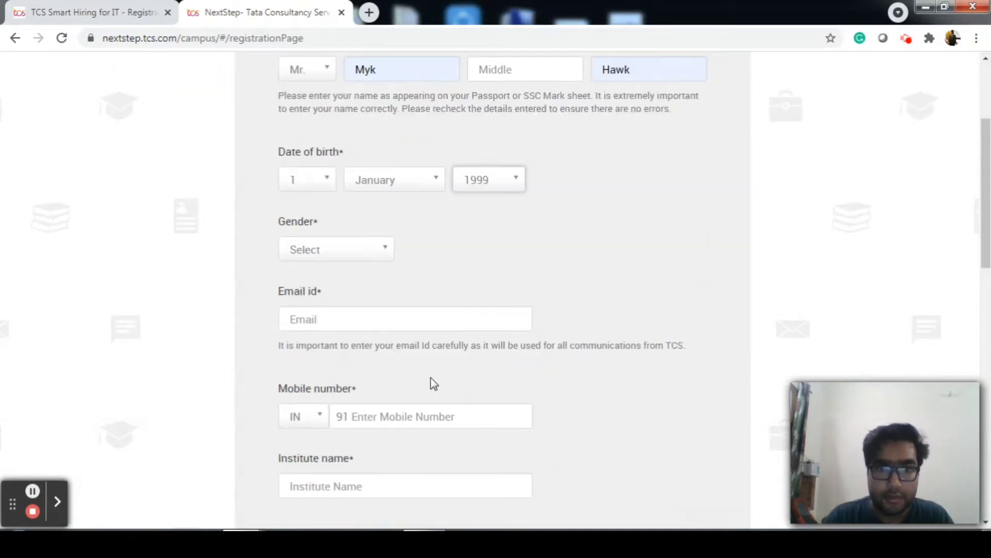
click(326, 247)
click(328, 294)
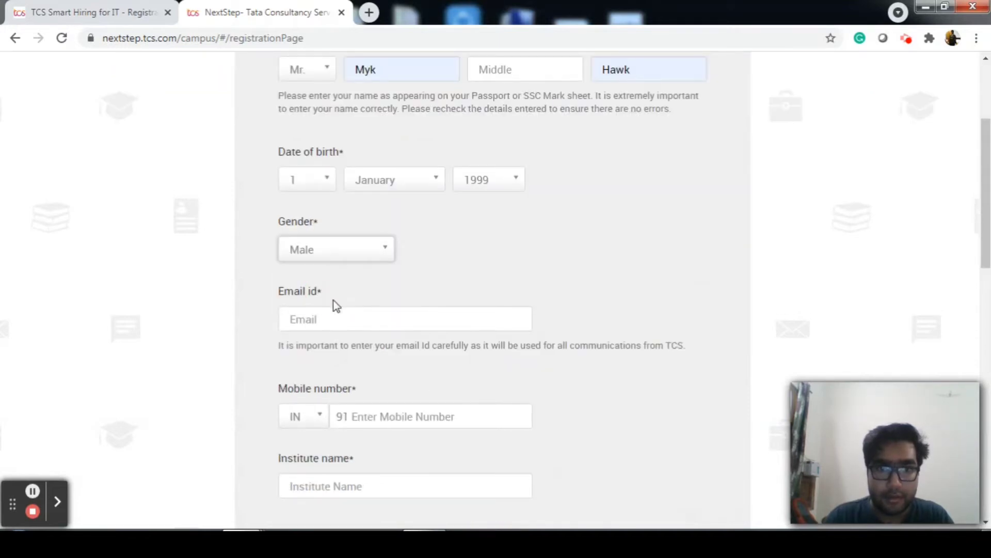
click(342, 316)
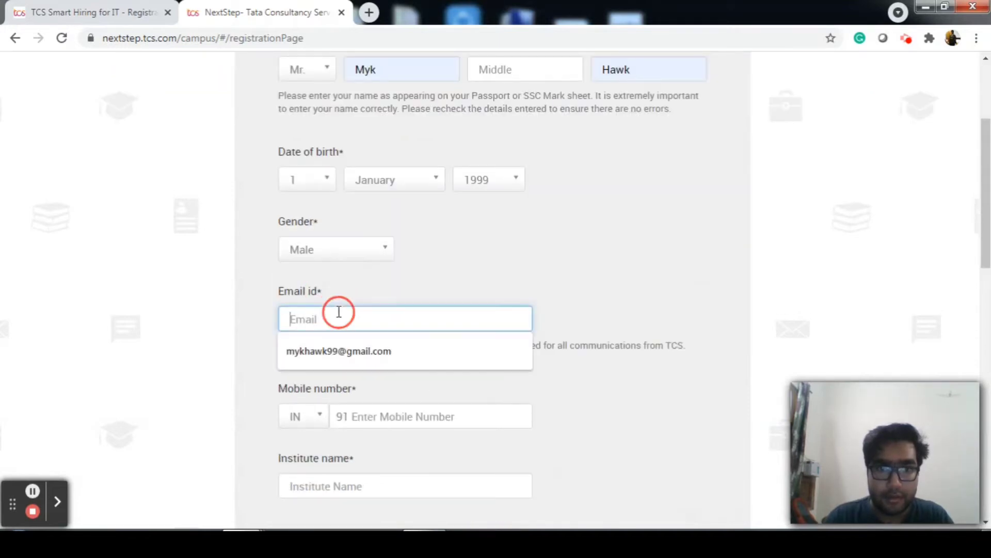
Fill the email id and mobile number from saved autofill suggestions
click(423, 341)
scroll(424, 346, down, 1)
scroll(425, 348, down, 1)
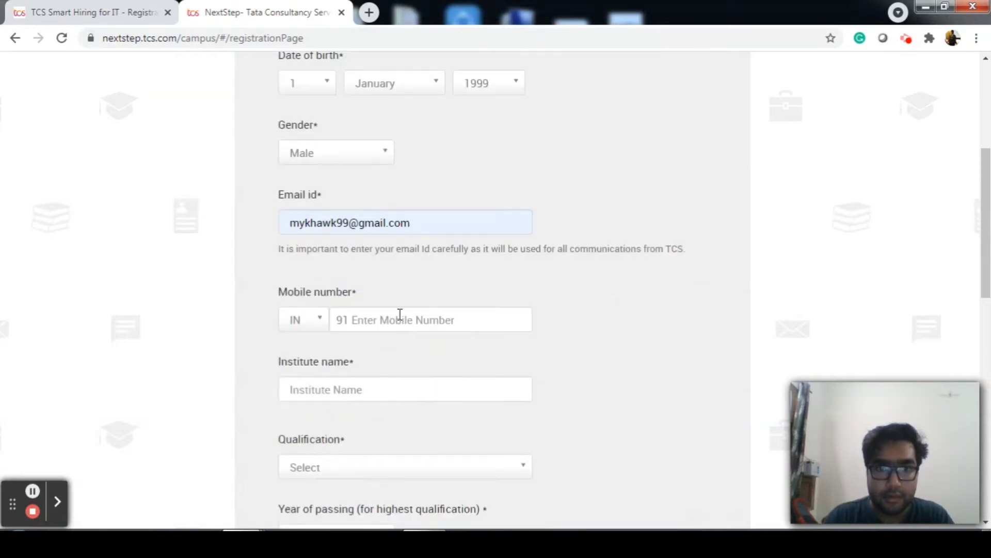
click(399, 318)
click(397, 350)
Search 'JNU' and select the full JNU institute name
scroll(397, 350, down, 1)
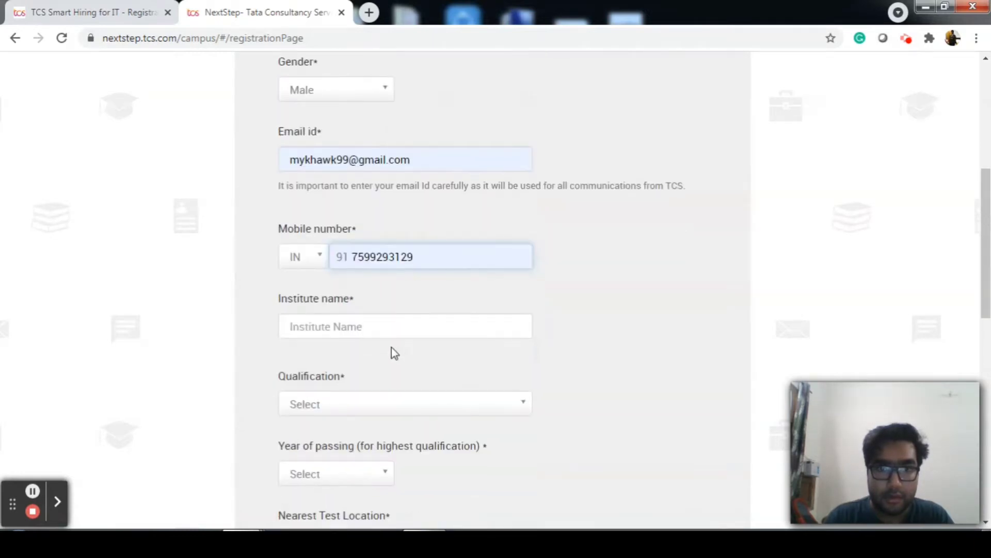
click(356, 329)
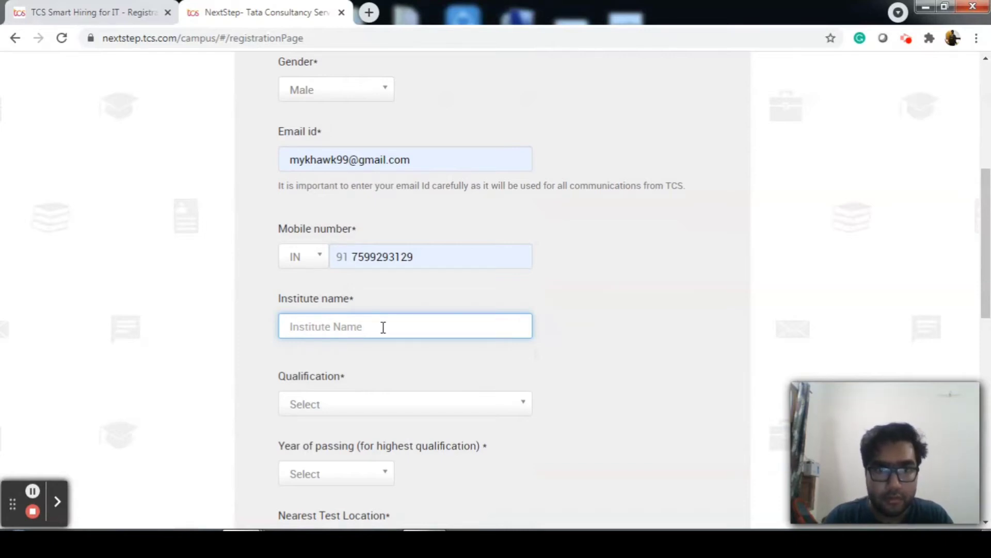
text(JNU)
click(428, 345)
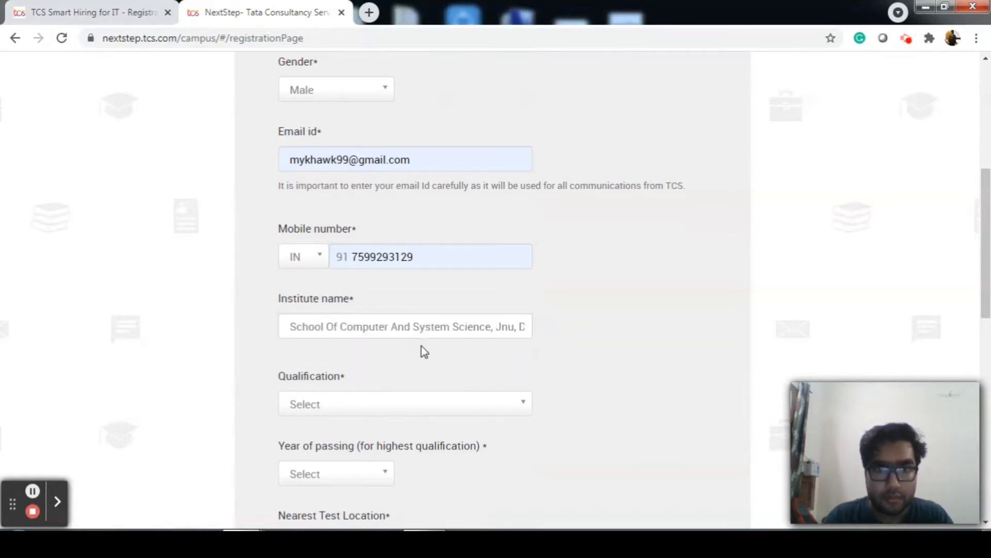
Choose qualification BACHELOR OF COMPUTER APPLICATION and year of passing 2020
scroll(420, 349, down, 2)
click(390, 308)
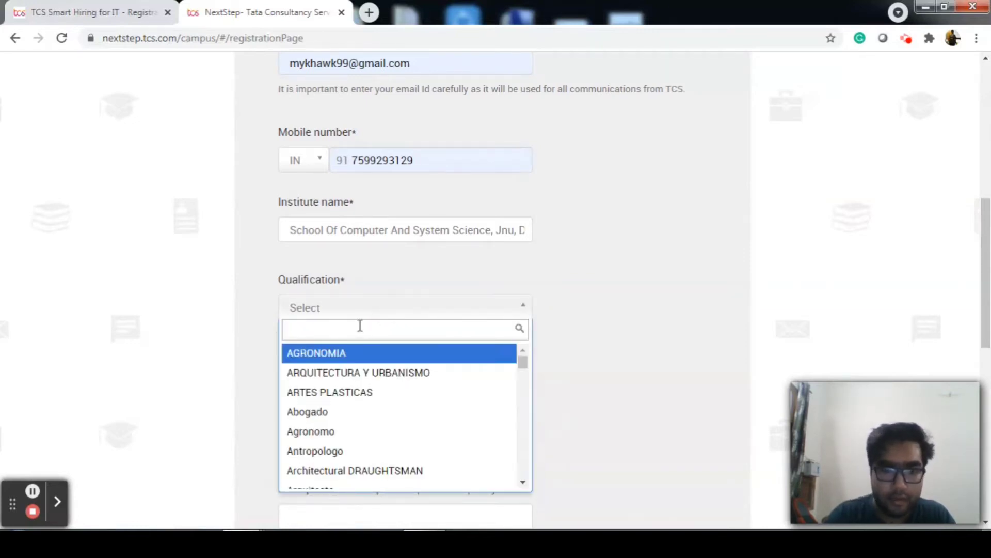
text(Bache)
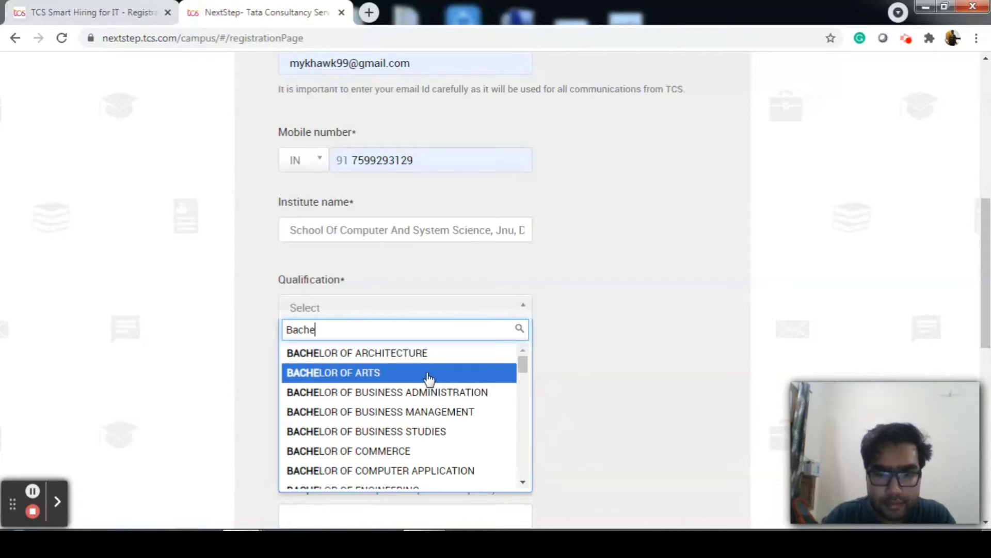
text(lo)
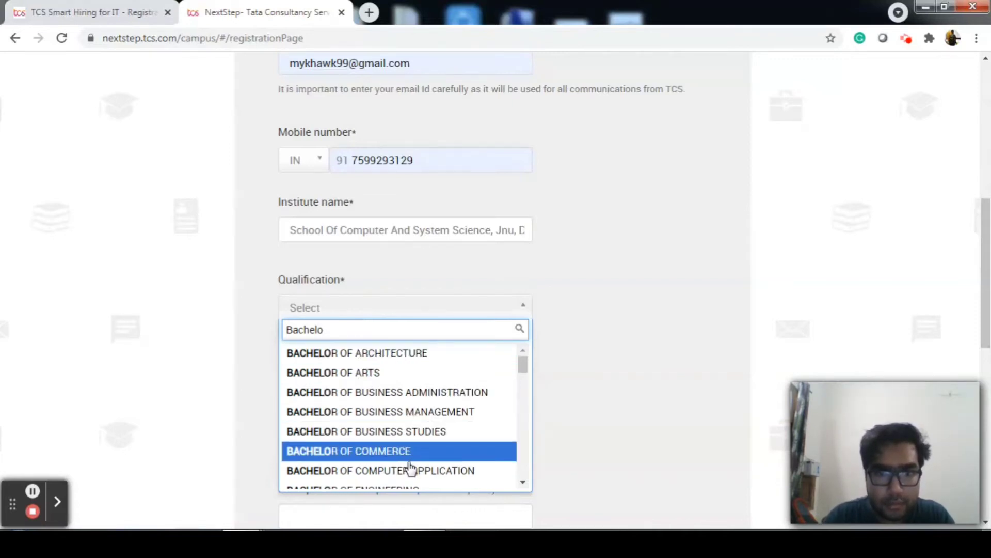
click(410, 470)
scroll(514, 411, down, 2)
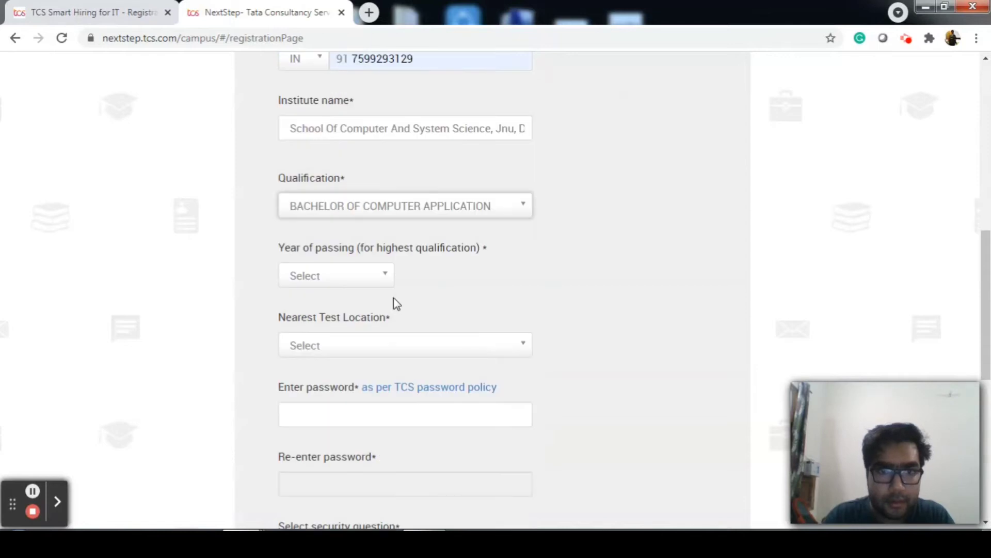
click(382, 276)
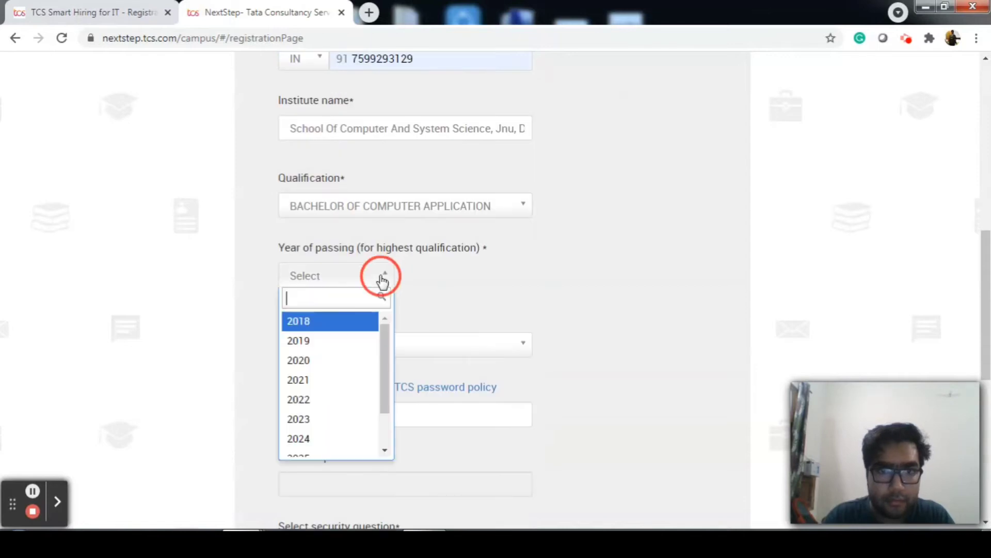
click(317, 360)
Pick AGARTALA as the nearest test location
scroll(564, 315, down, 2)
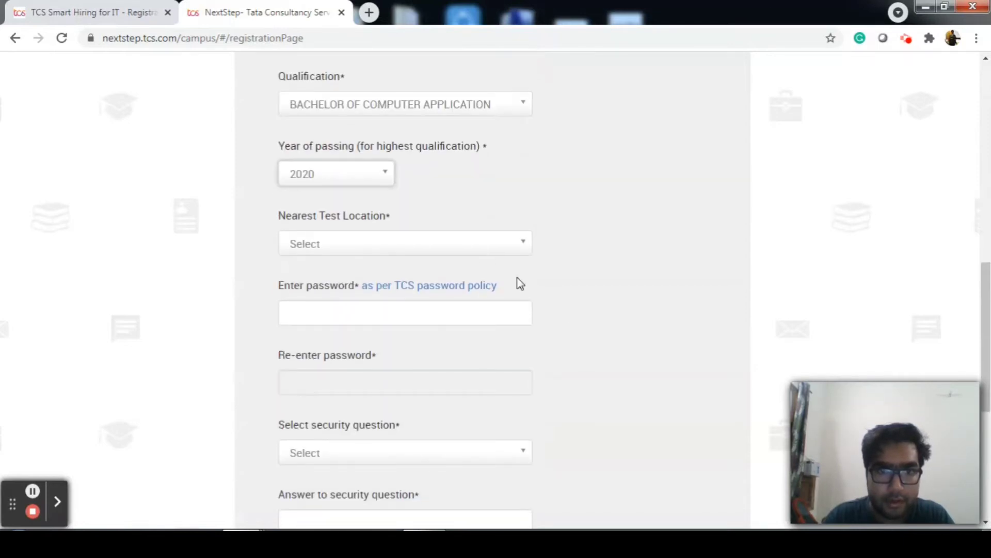
click(462, 248)
click(299, 292)
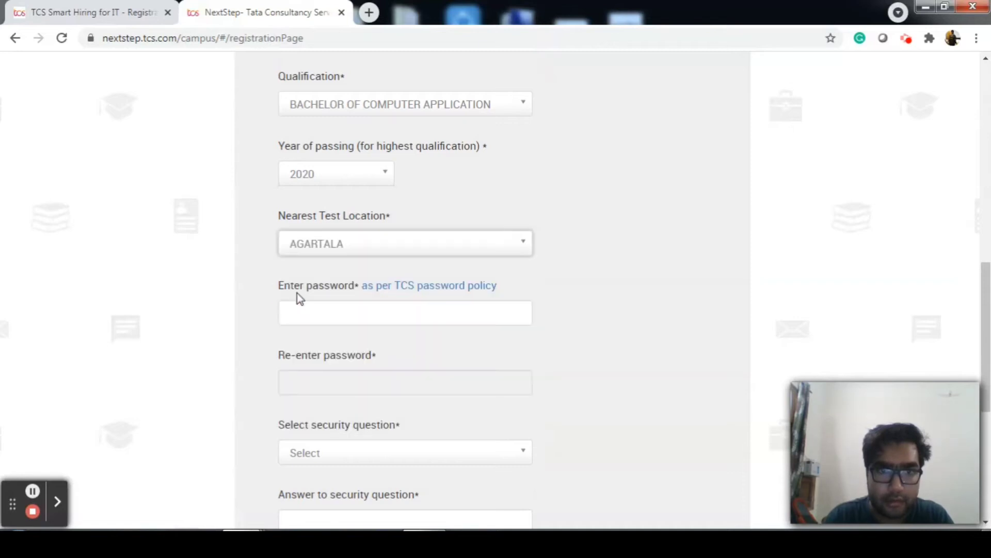
scroll(558, 255, down, 1)
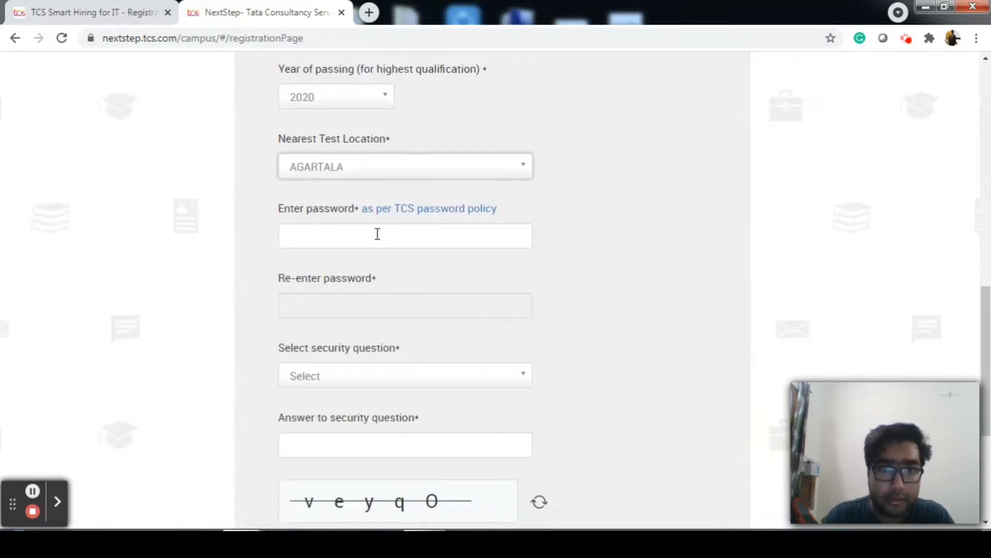
click(377, 234)
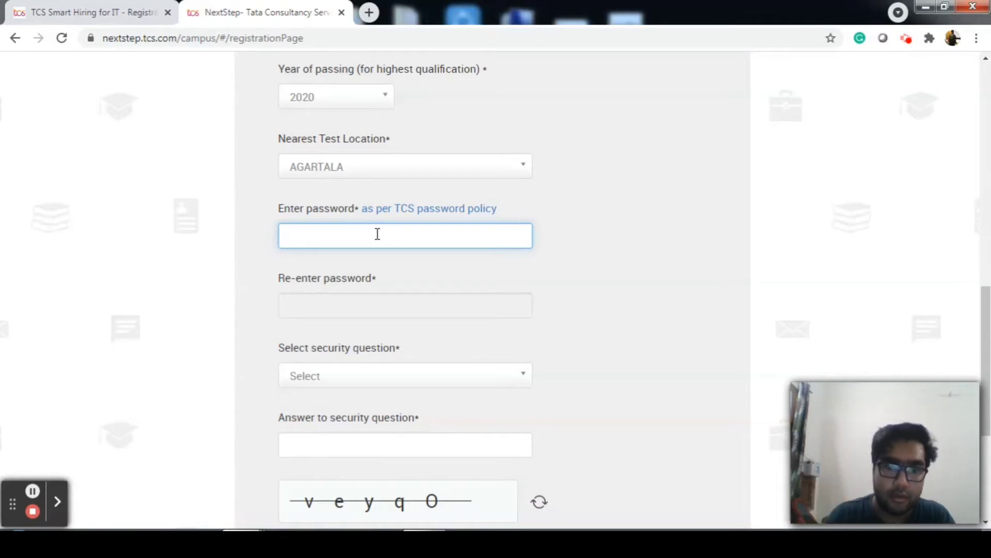
Enter the account password and re-enter it to confirm
text(aaaaaaa)
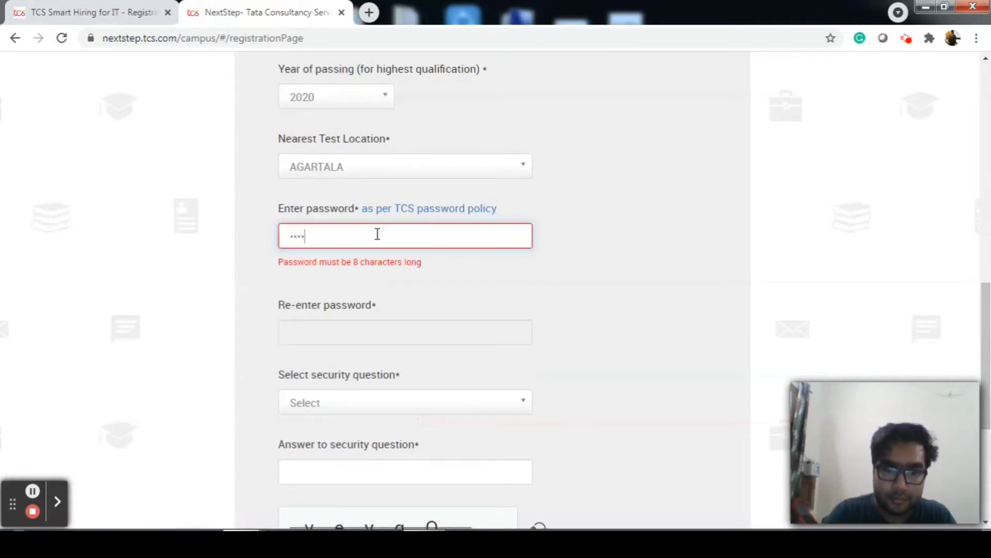
text(aa)
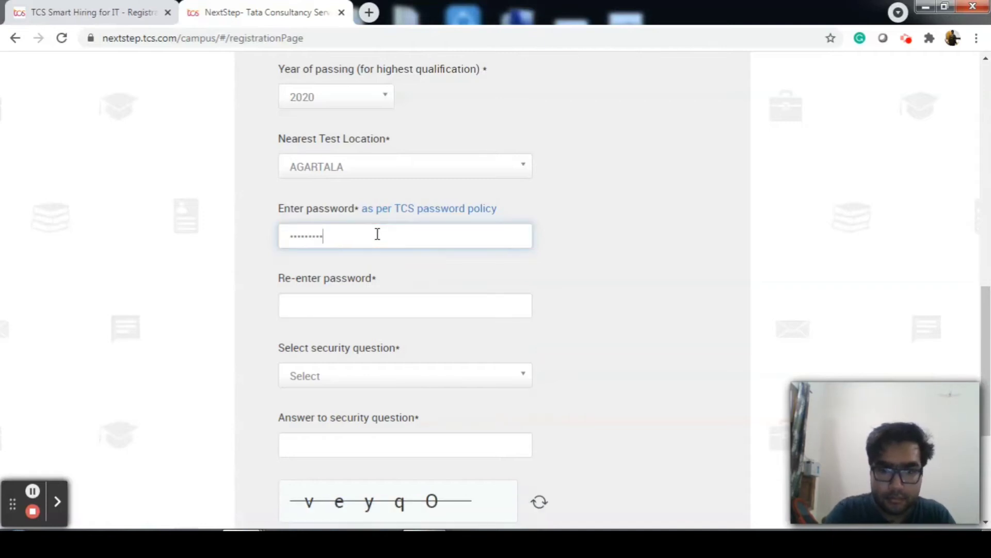
click(343, 306)
text(•••)
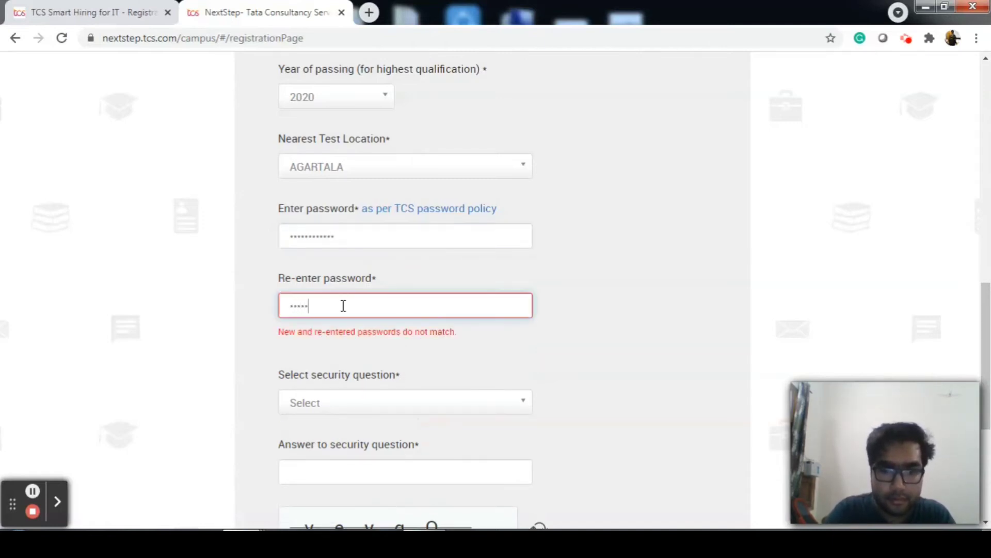
text(•••••••)
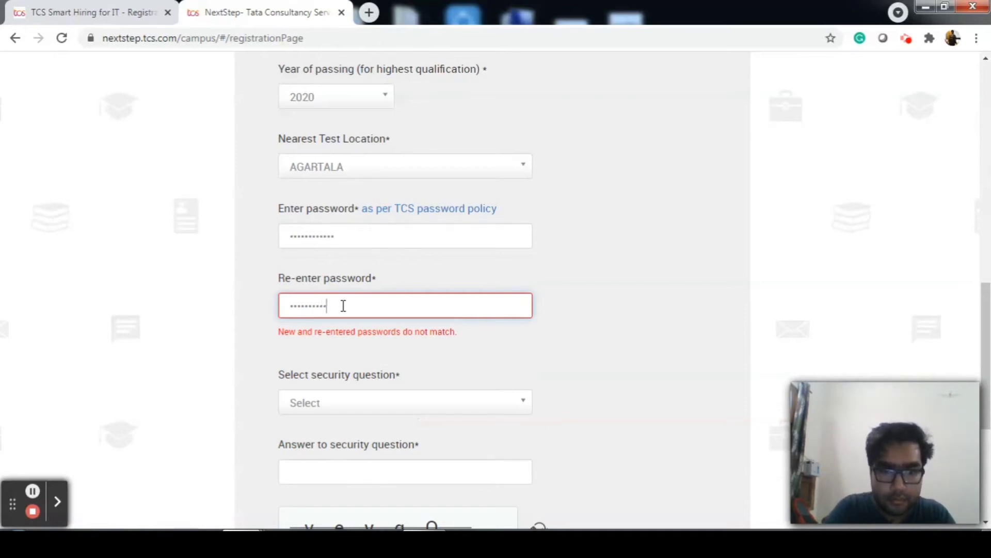
text(••)
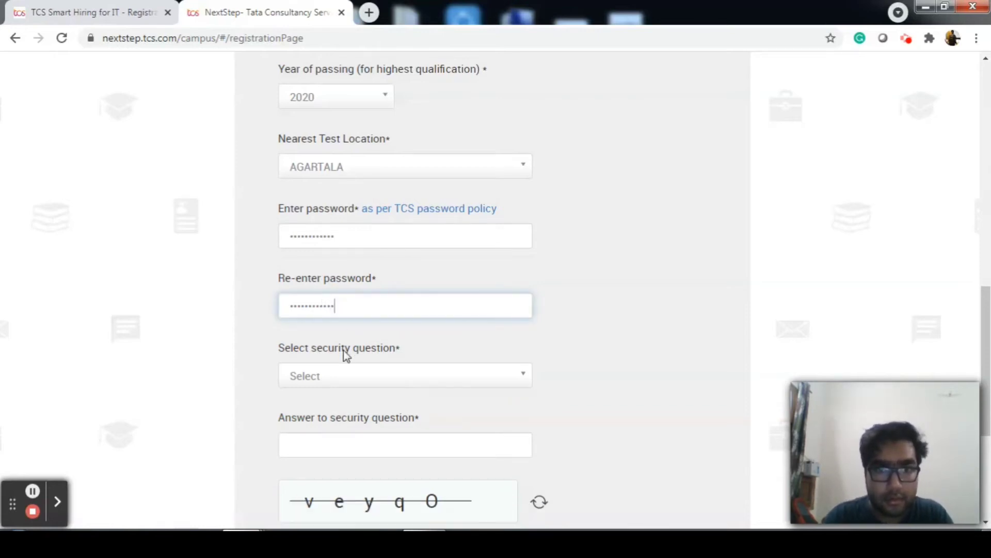
Choose 'What was your first school name?' as security question and autofill its answer
click(347, 374)
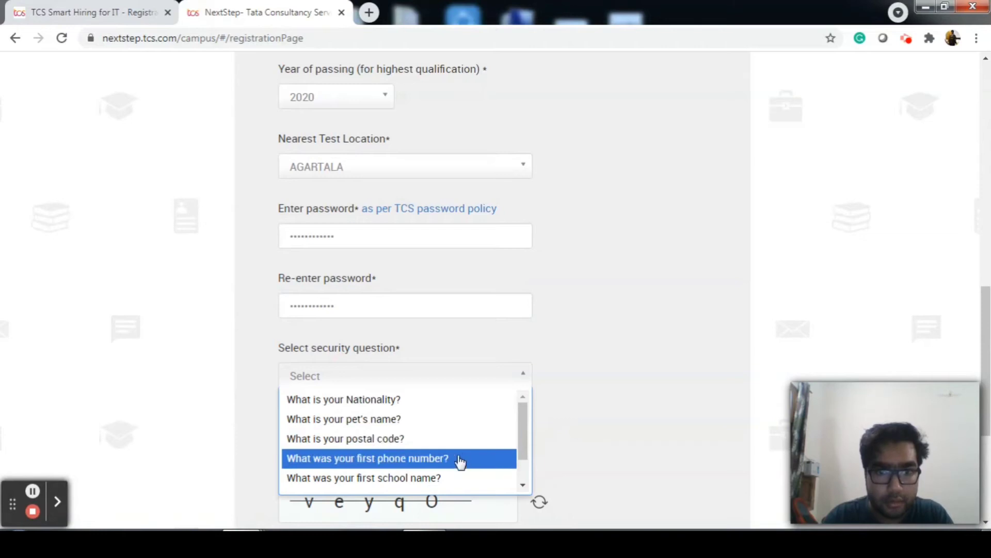
click(427, 479)
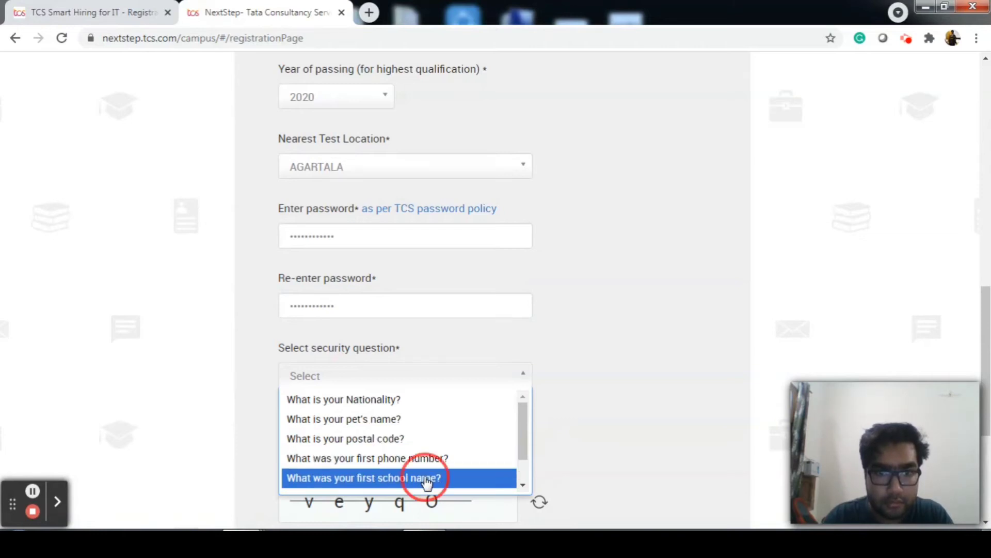
click(387, 445)
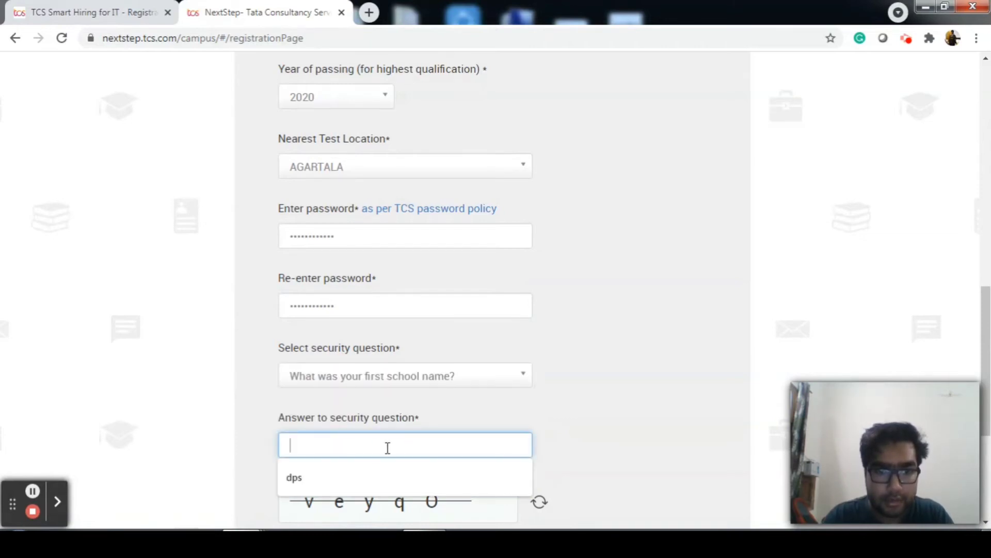
click(365, 478)
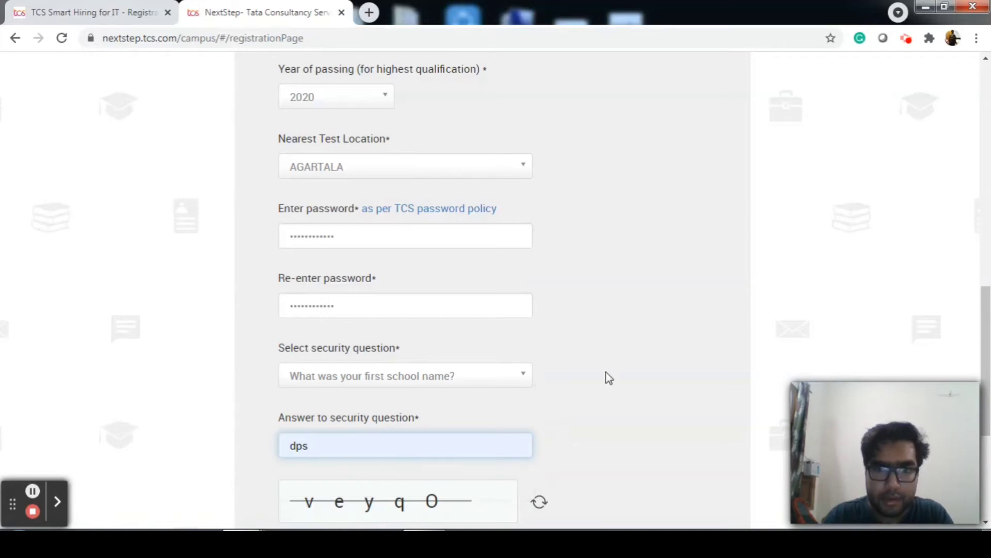
scroll(606, 372, down, 5)
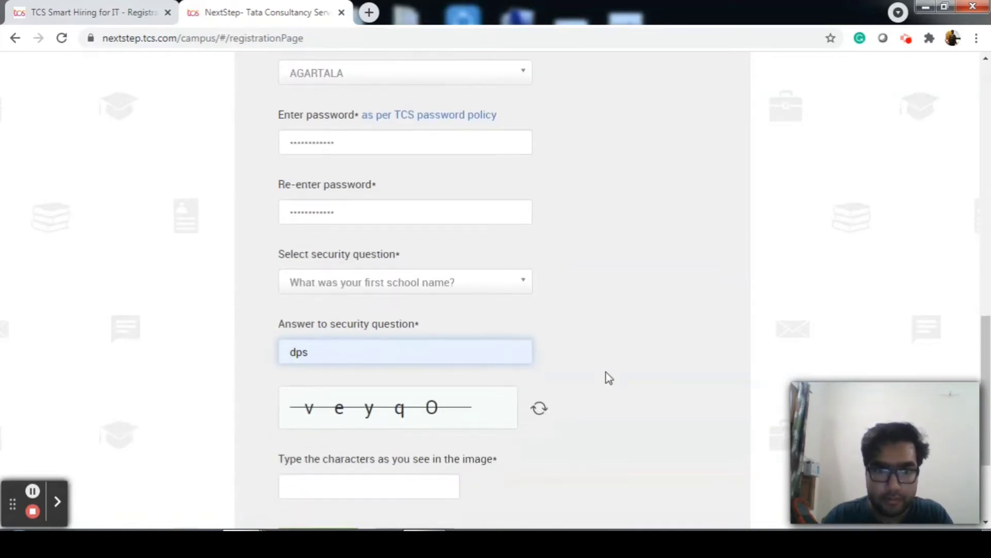
Enter the captcha characters and submit the registration form
click(381, 341)
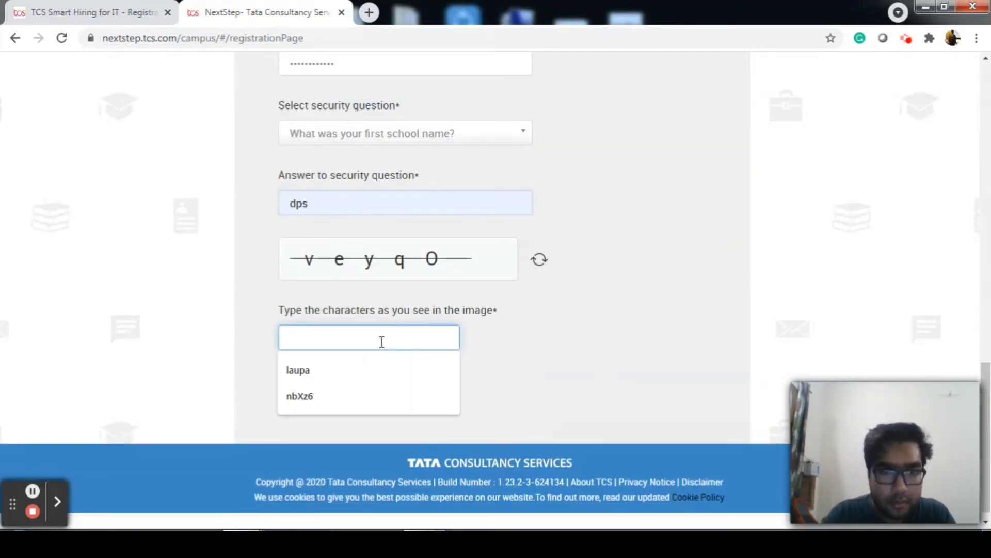
text(veyq)
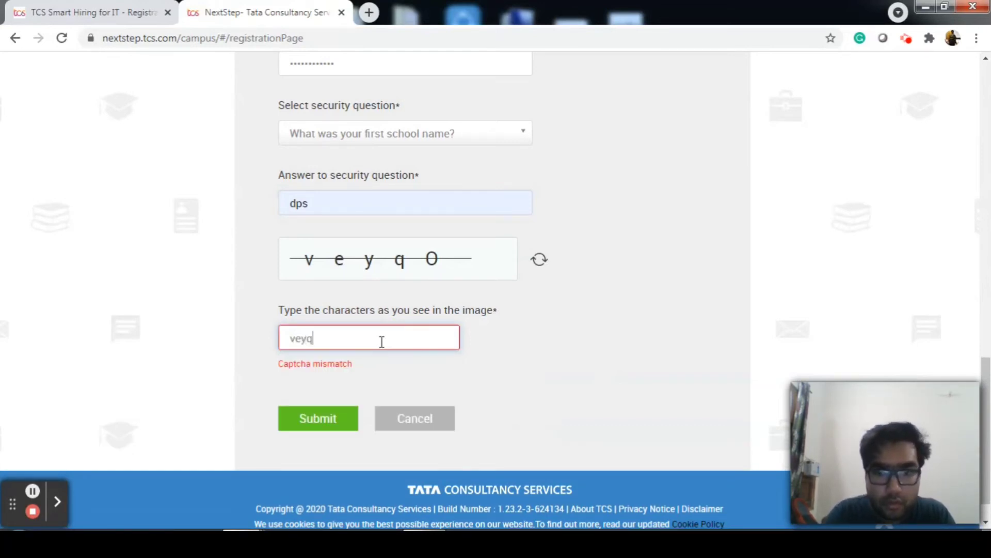
text(0)
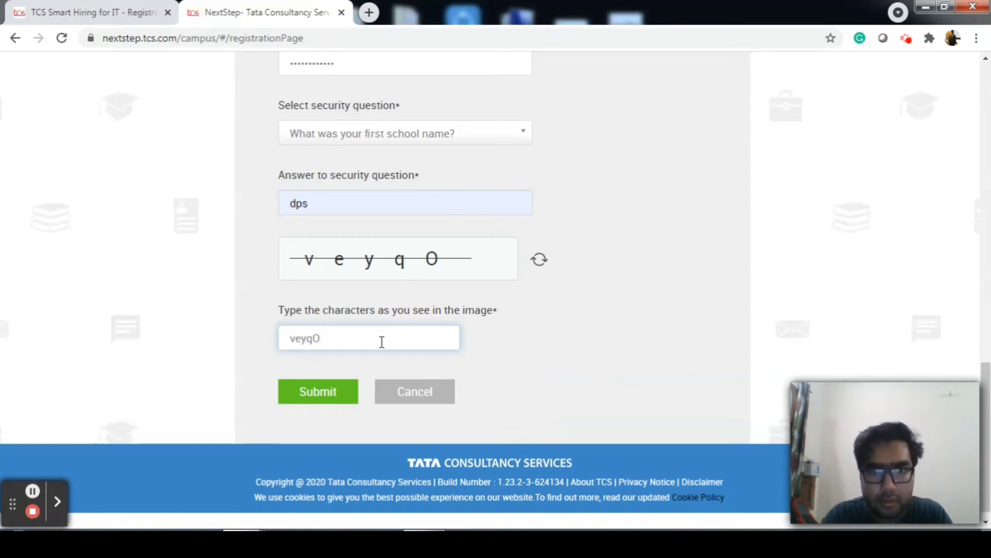
scroll(433, 269, down, 1)
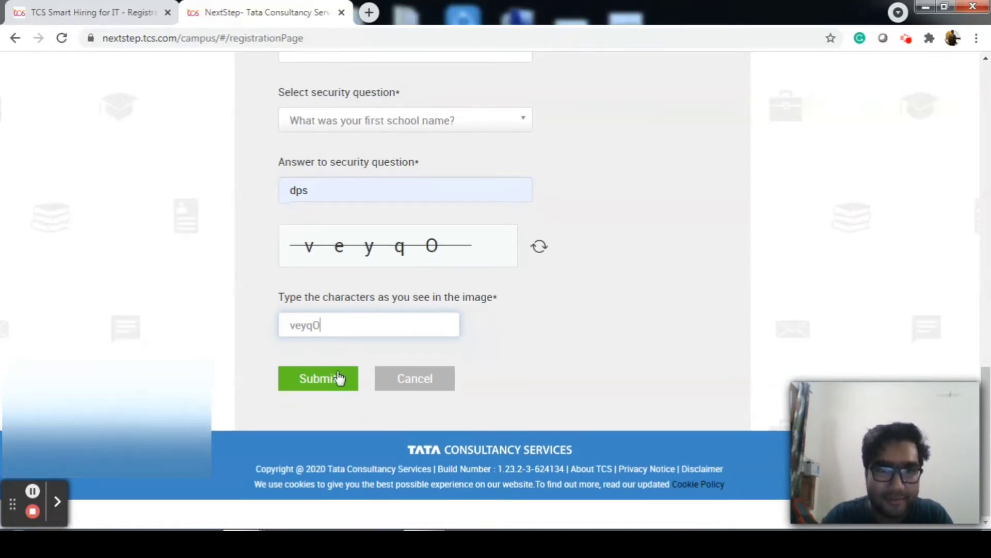
click(338, 378)
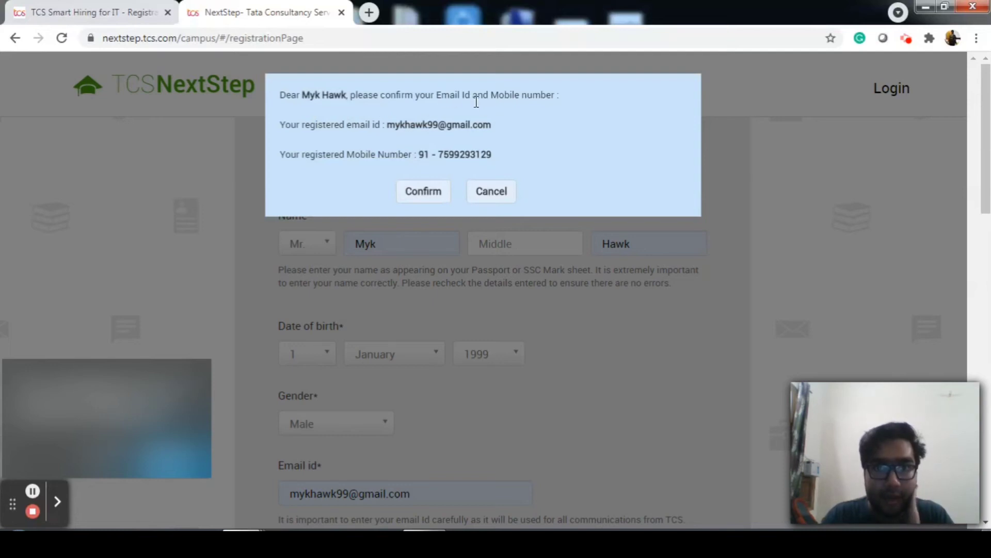
Confirm the e-mail and mobile details, dismiss the already-registered notice, and open the candidate login
click(430, 195)
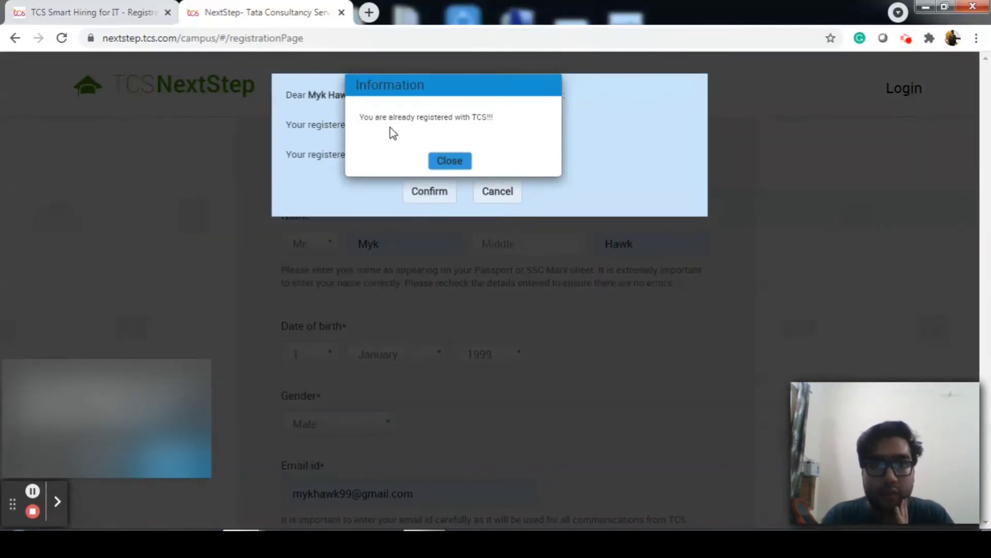
click(464, 160)
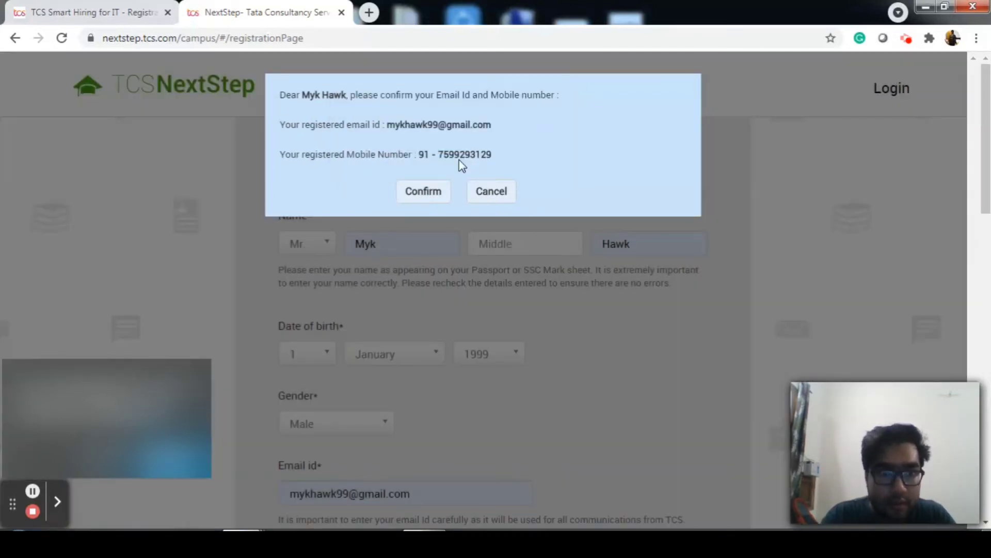
click(514, 194)
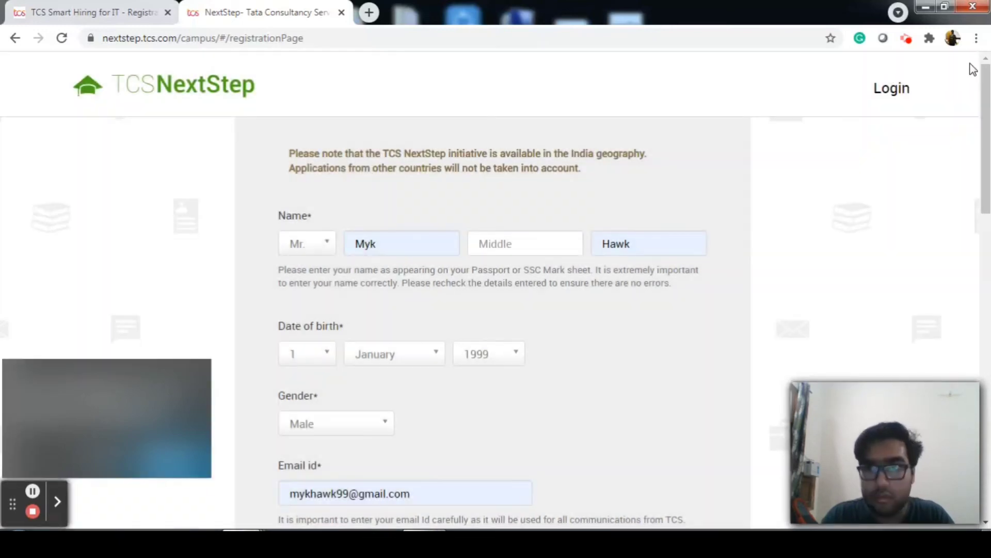
click(888, 95)
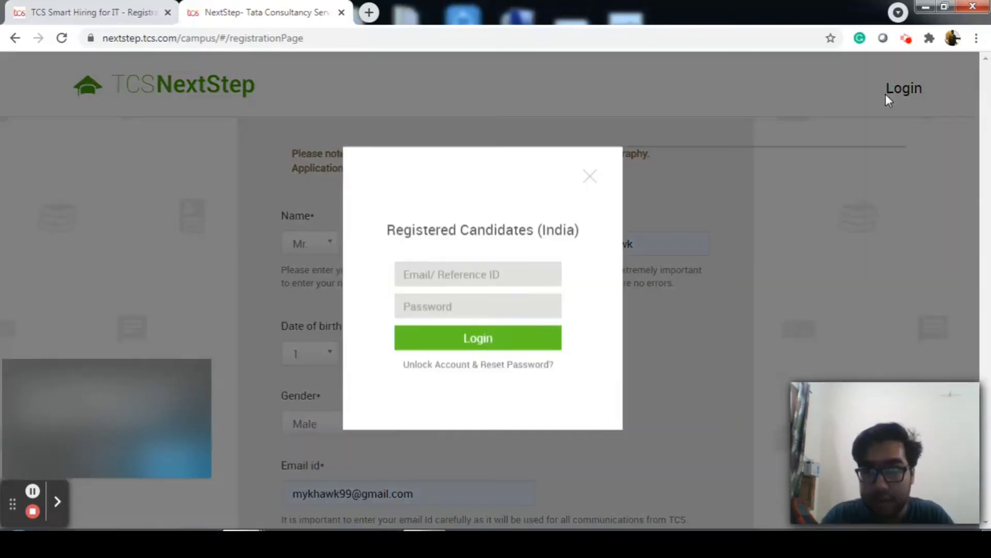
Log in with the account's e-mail address and password to reach the candidate home page
click(499, 278)
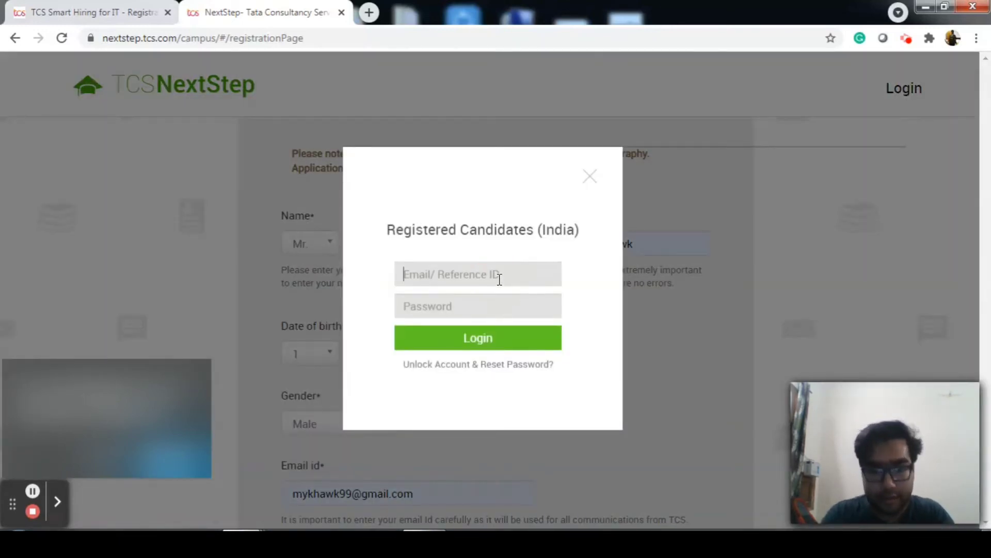
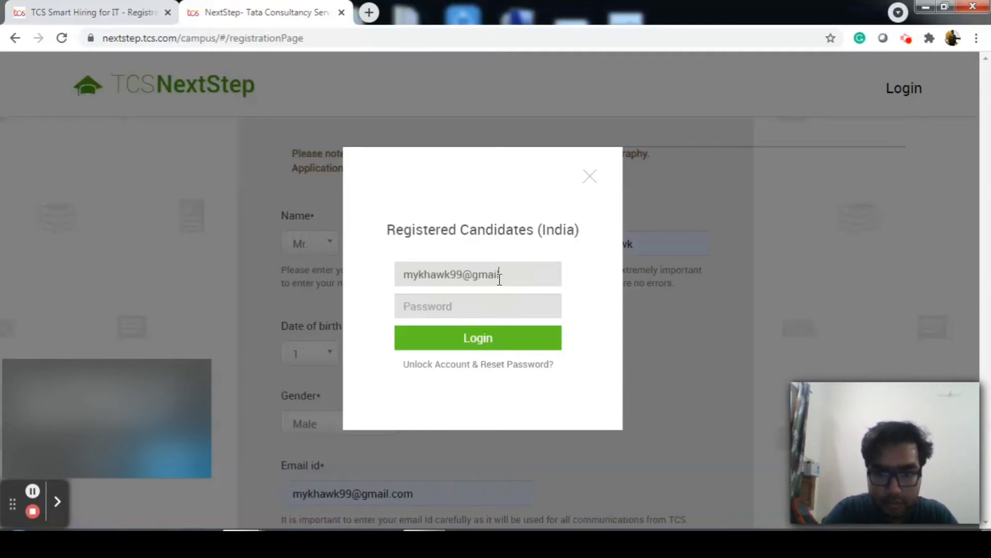
key(Tab)
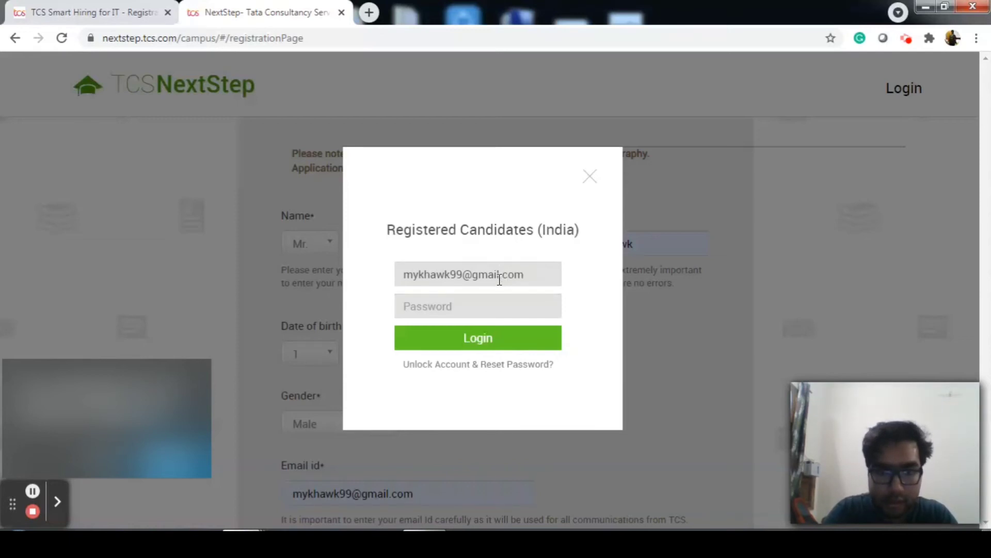
text(******)
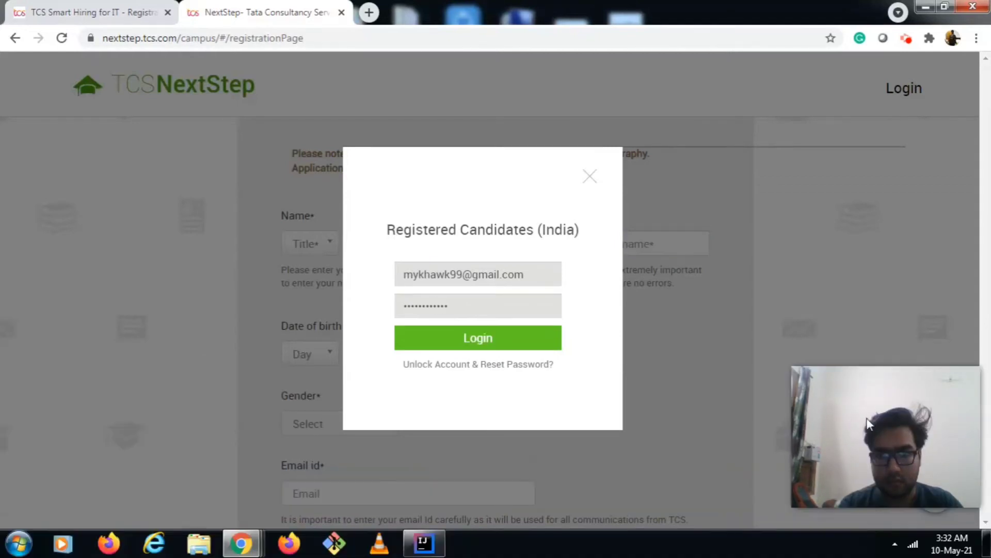
click(491, 313)
key(Return)
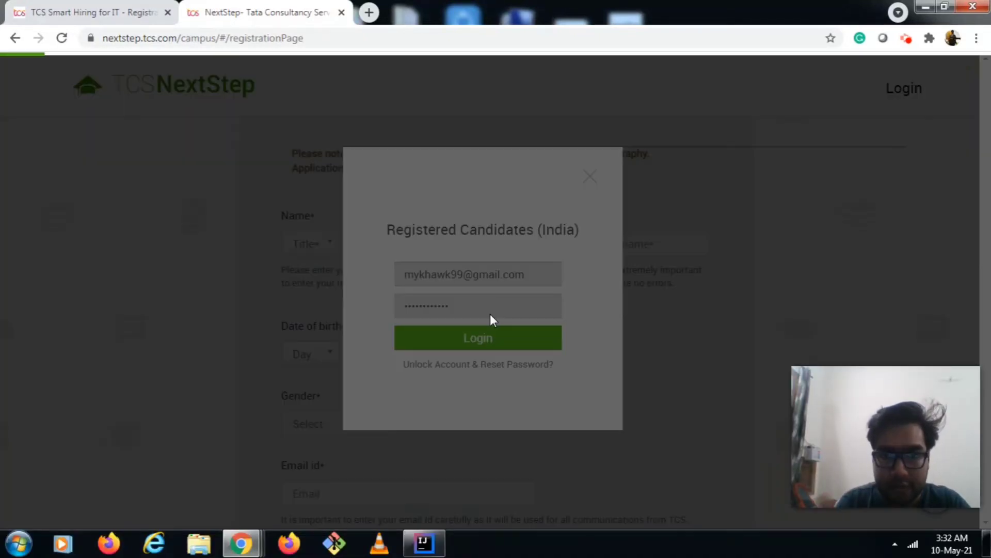
key(Return)
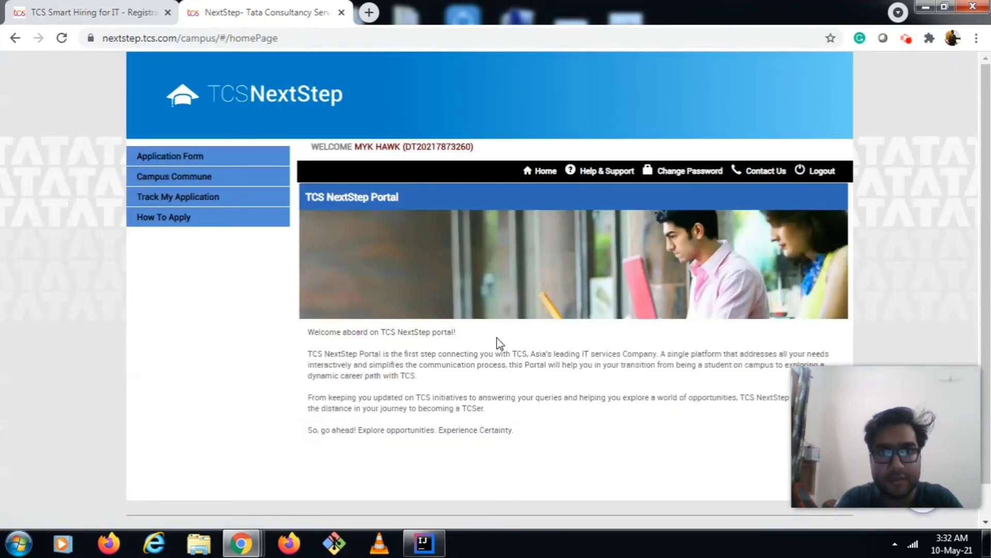
Open the Application Form and scroll to the Important Instructions about mandatory (*) fields
click(189, 163)
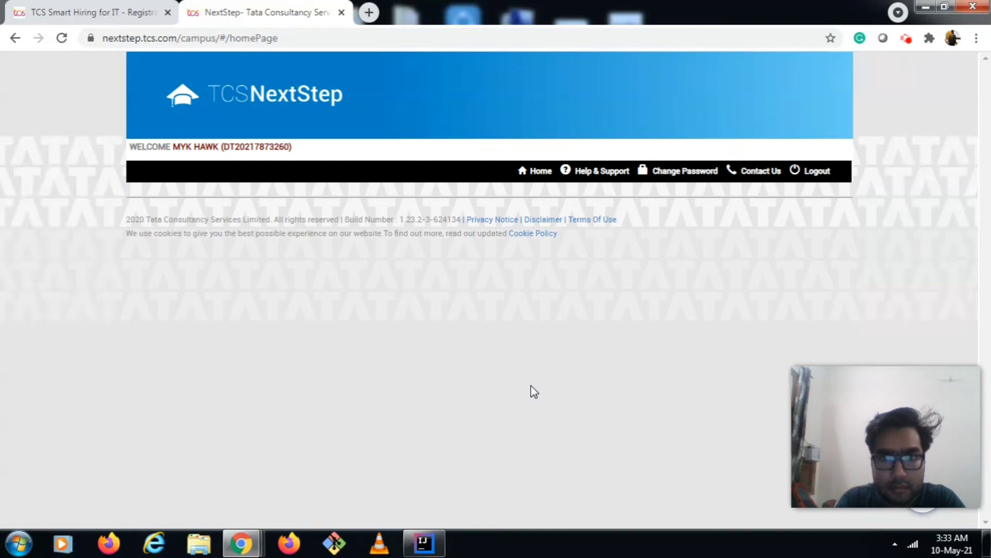
scroll(532, 385, down, 3)
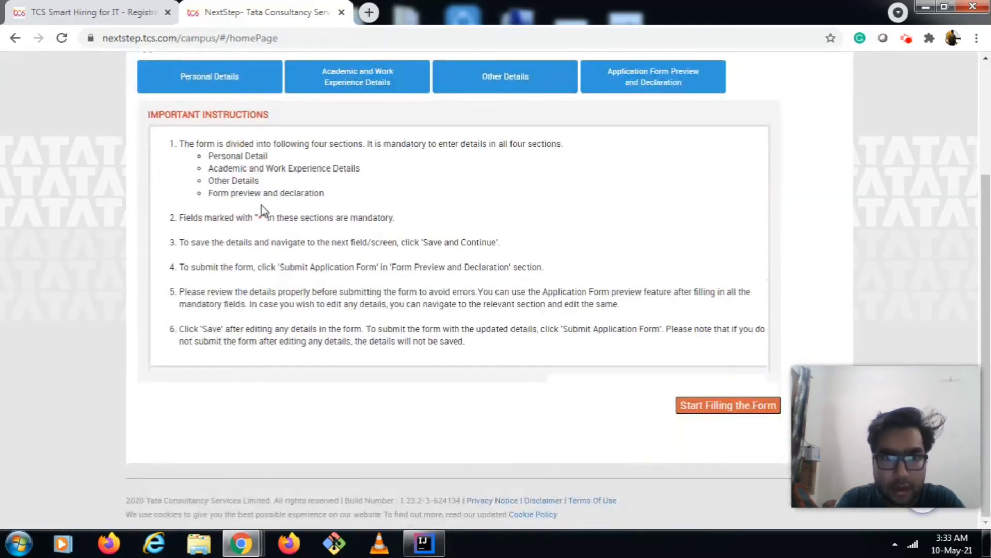
double_click(259, 217)
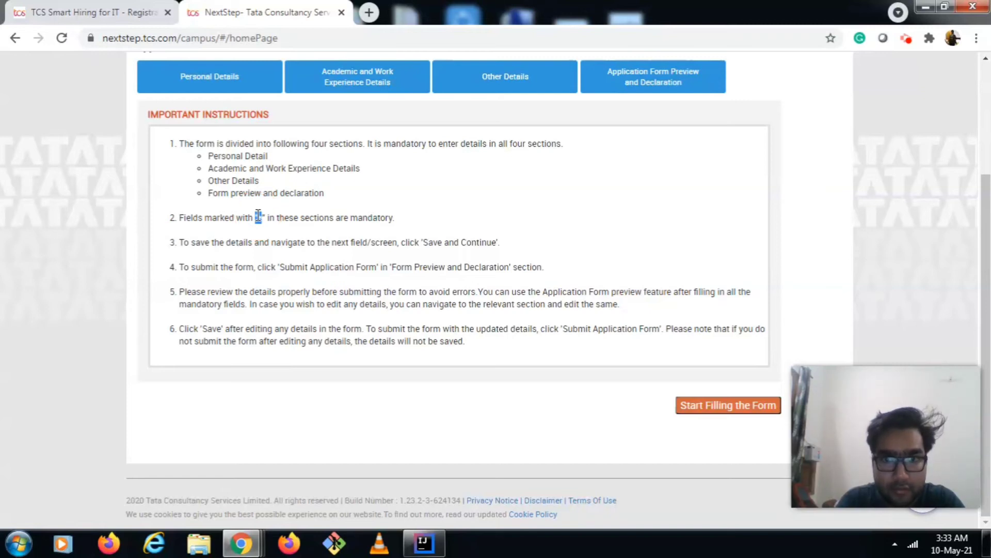
click(607, 417)
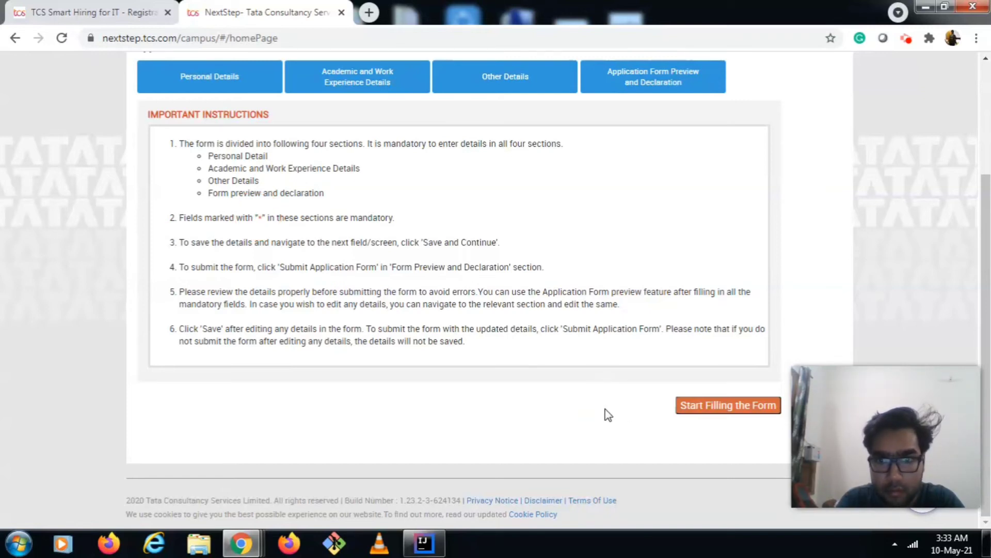
Start filling the form, scroll through Personal Details, then open Academic and Work Experience
click(695, 406)
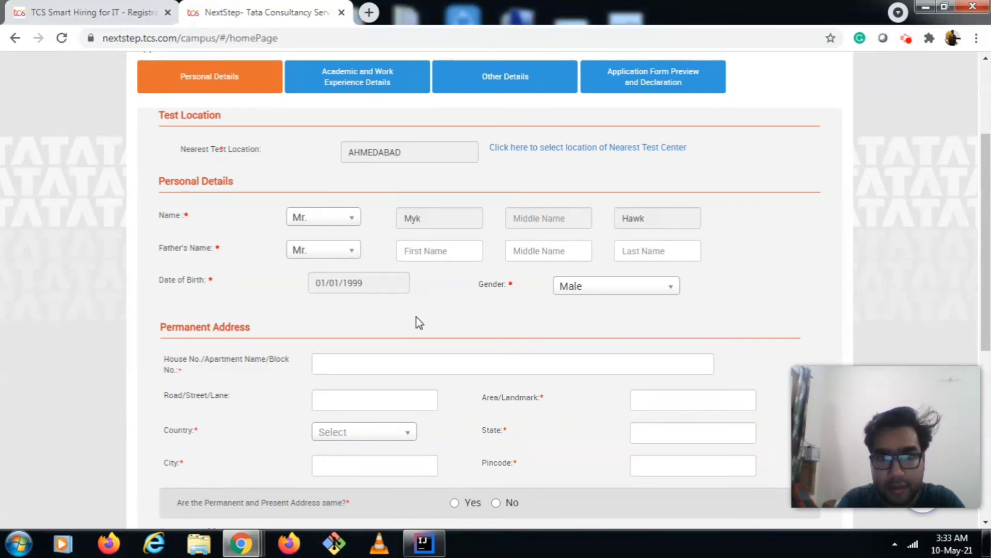
scroll(416, 317, down, 7)
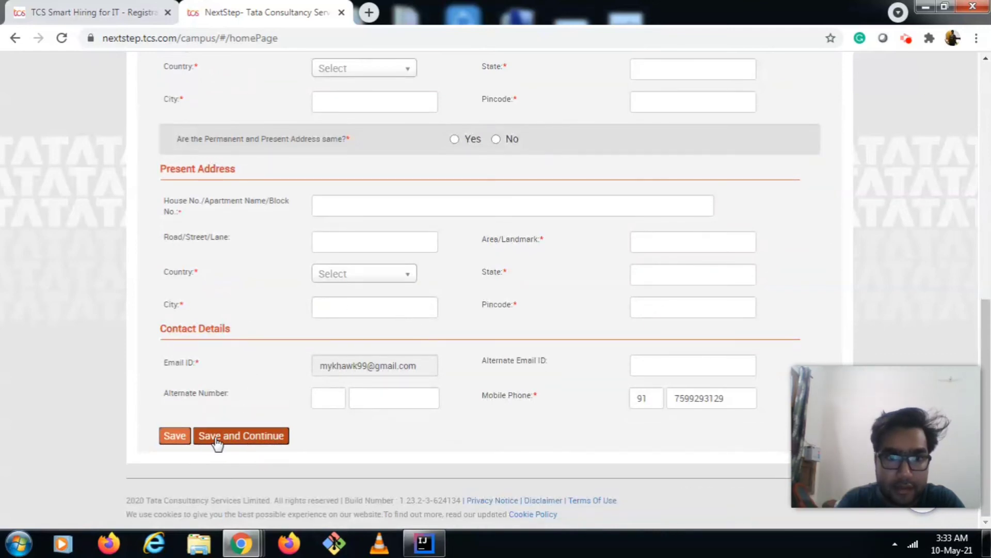
scroll(296, 422, up, 3)
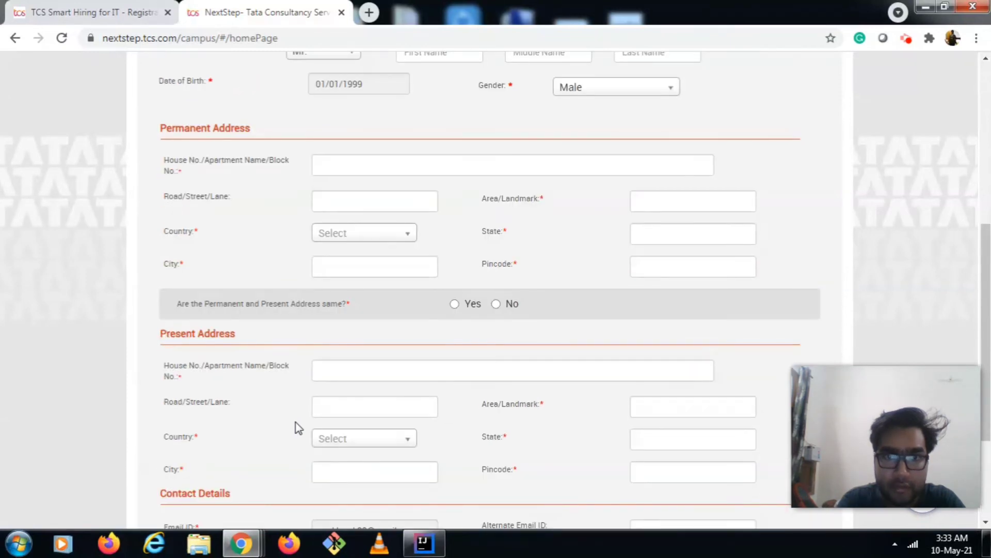
scroll(295, 423, up, 5)
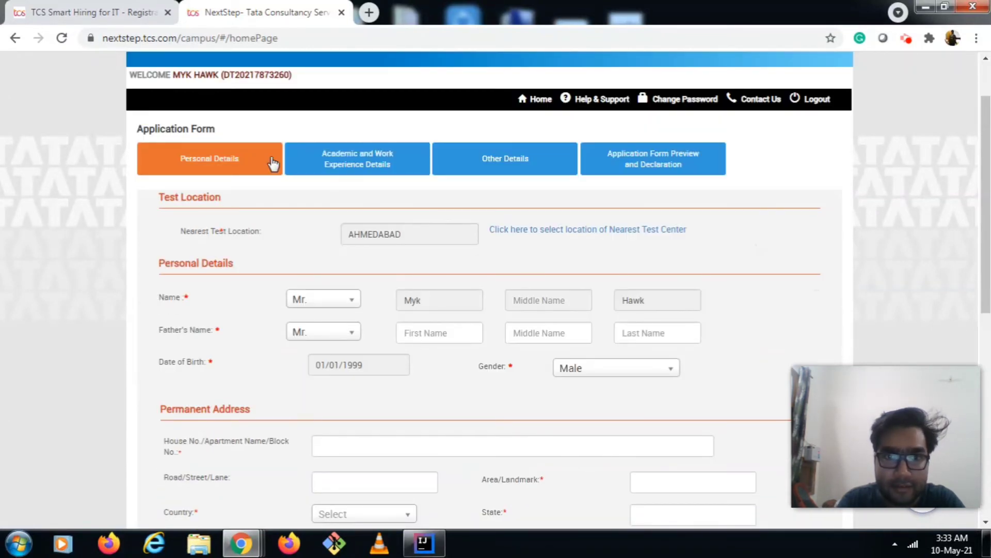
click(347, 160)
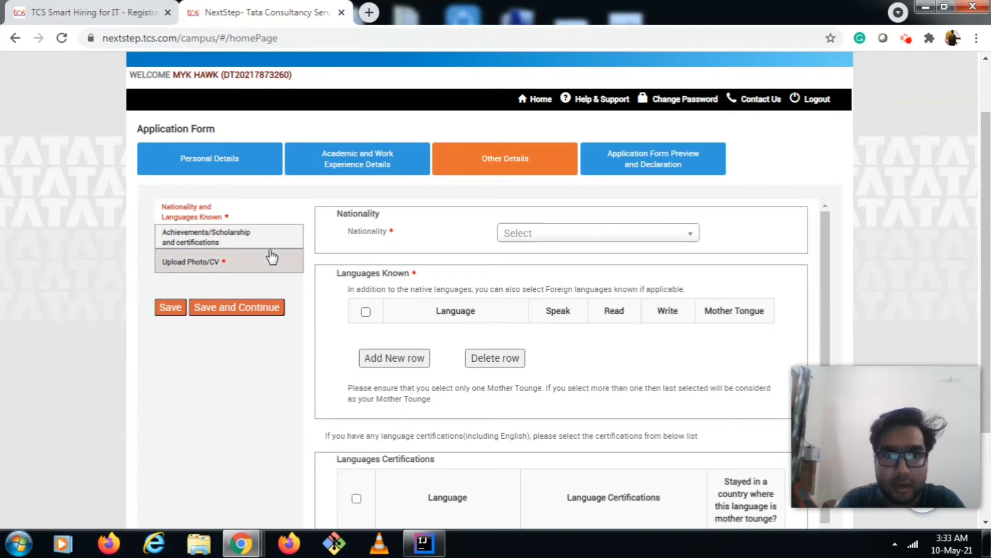
Review the Application Form Preview and Declaration section down to the I agree checkbox and Submit button
click(605, 164)
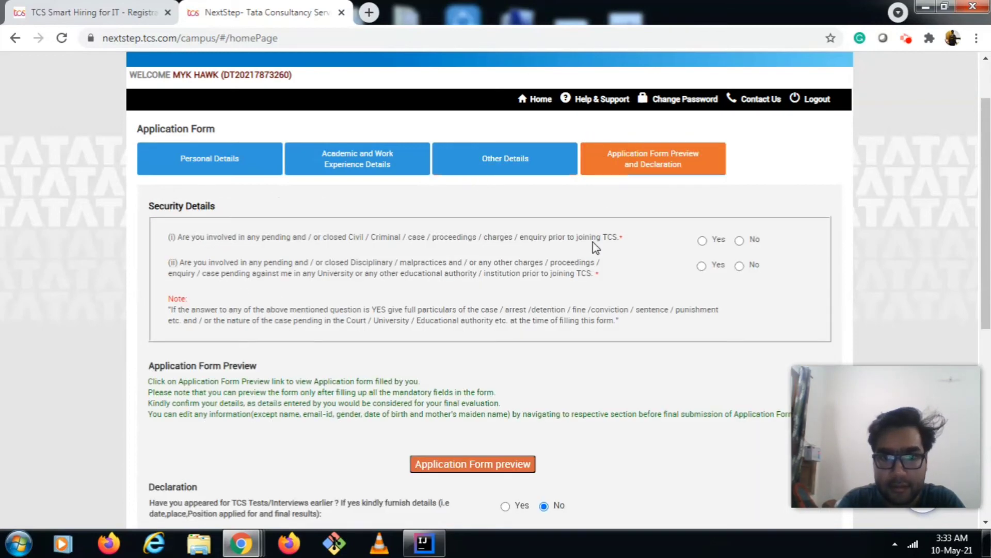
scroll(596, 248, down, 3)
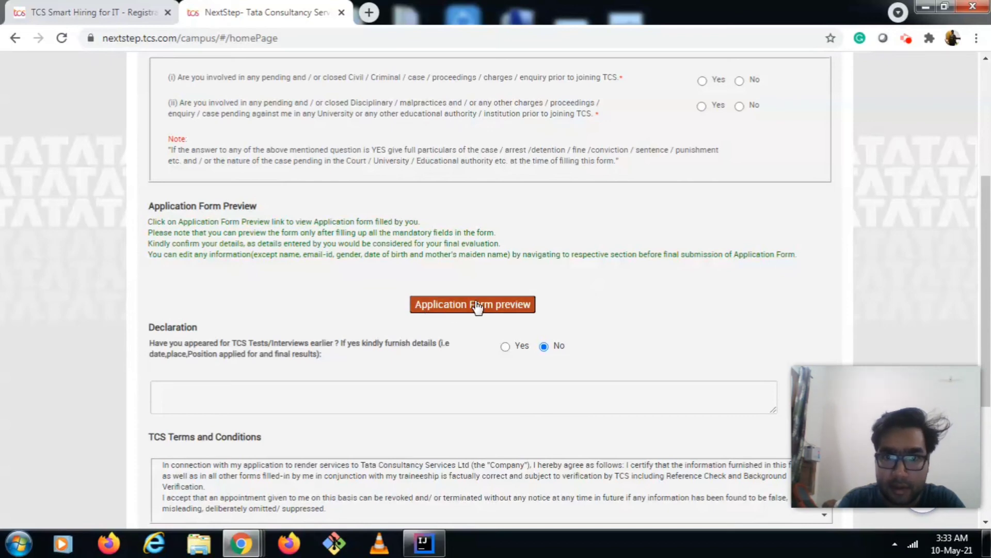
scroll(627, 278, down, 4)
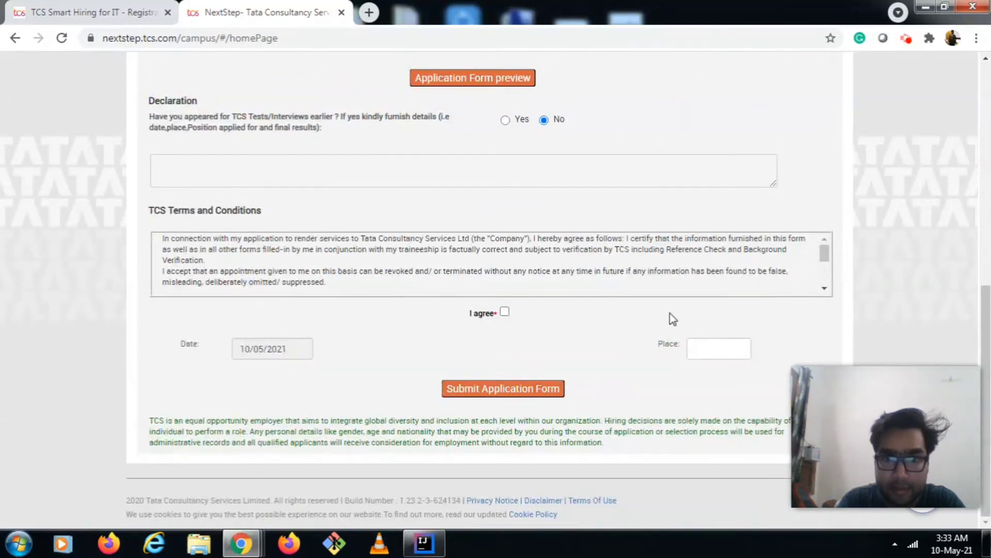
scroll(670, 315, up, 1)
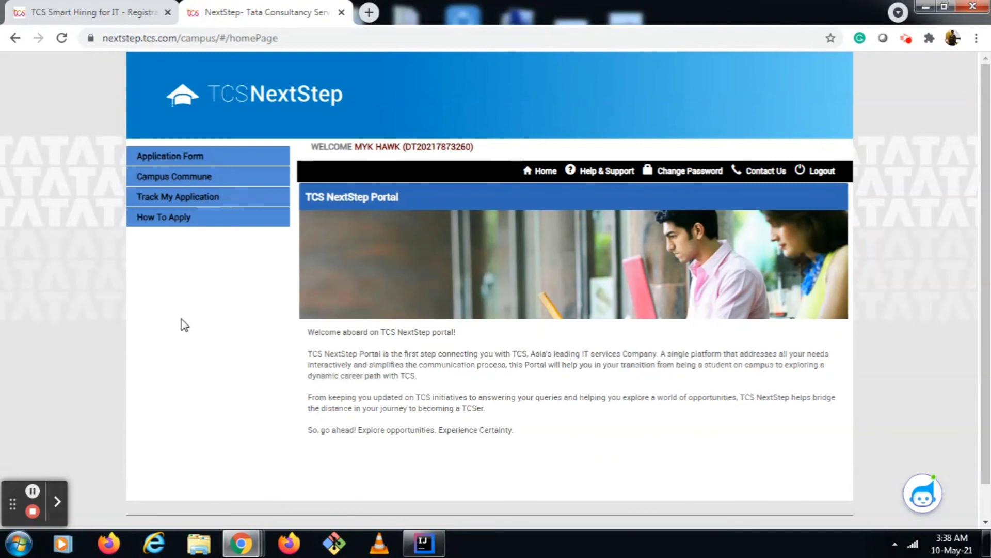
click(32, 491)
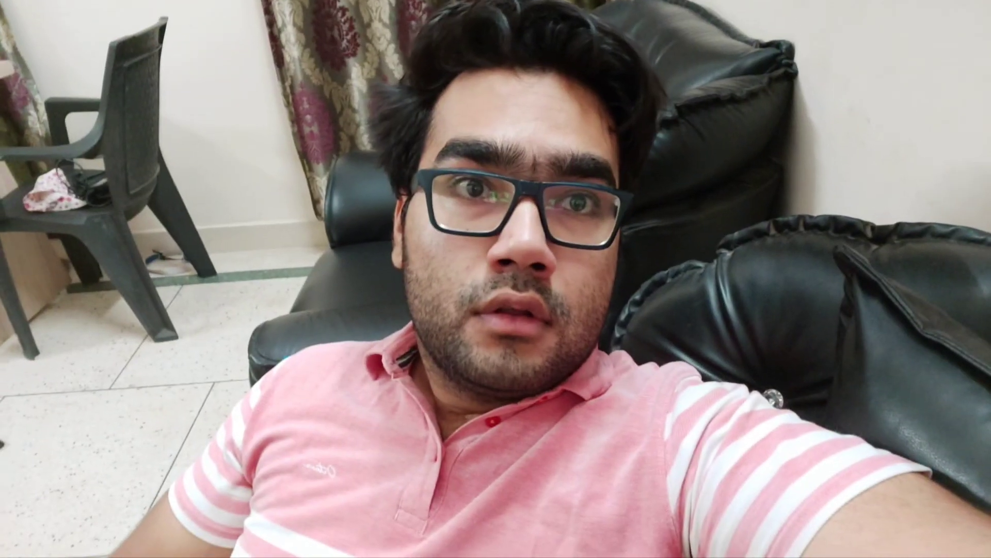